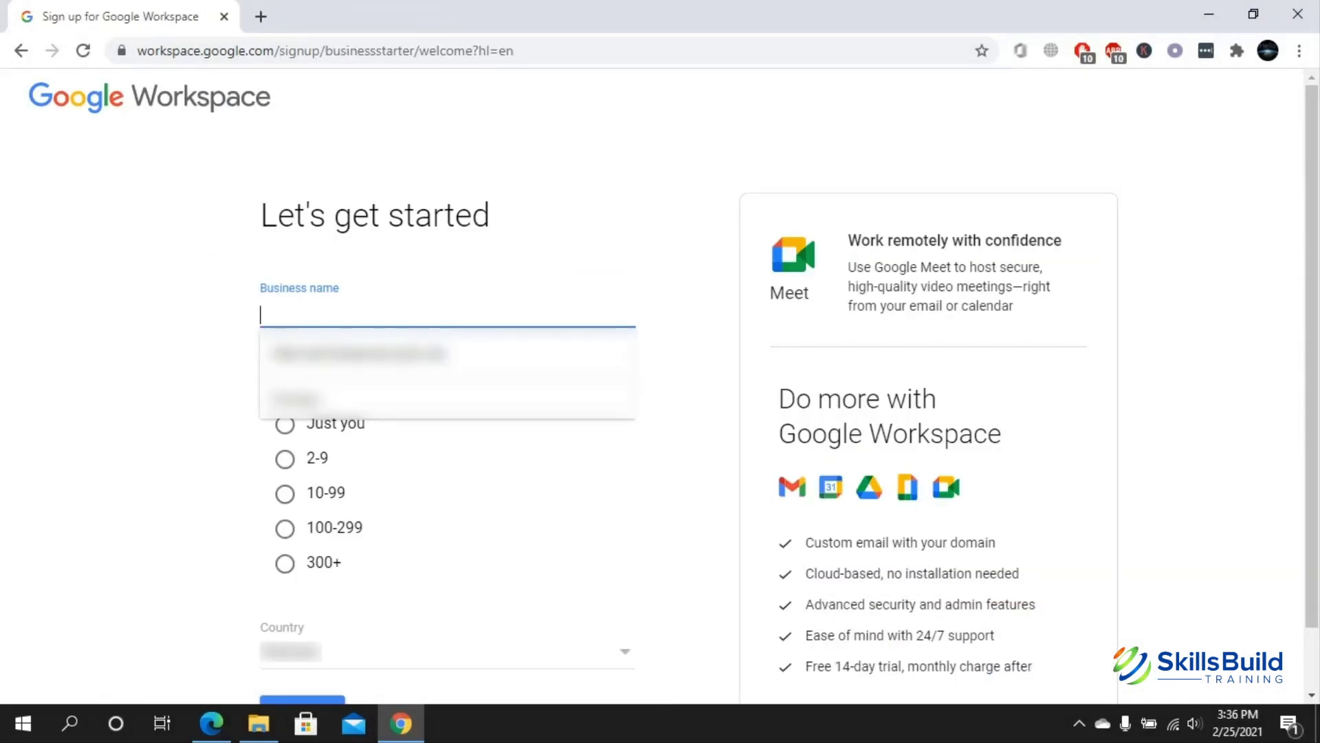
- Enter 'SkillsBuild Training' as the business name on the sign-up page
{"action": "type", "text": "Skil"}
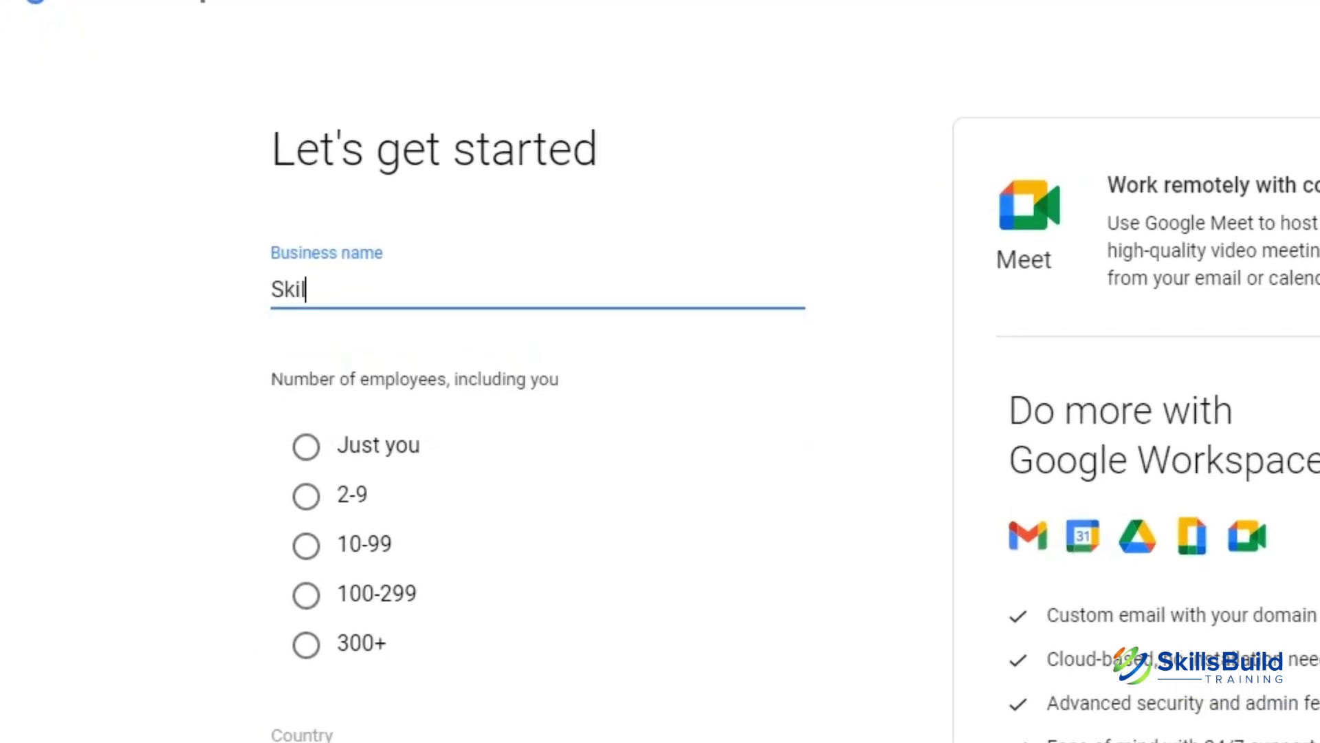
{"action": "type", "text": "lsBuild "}
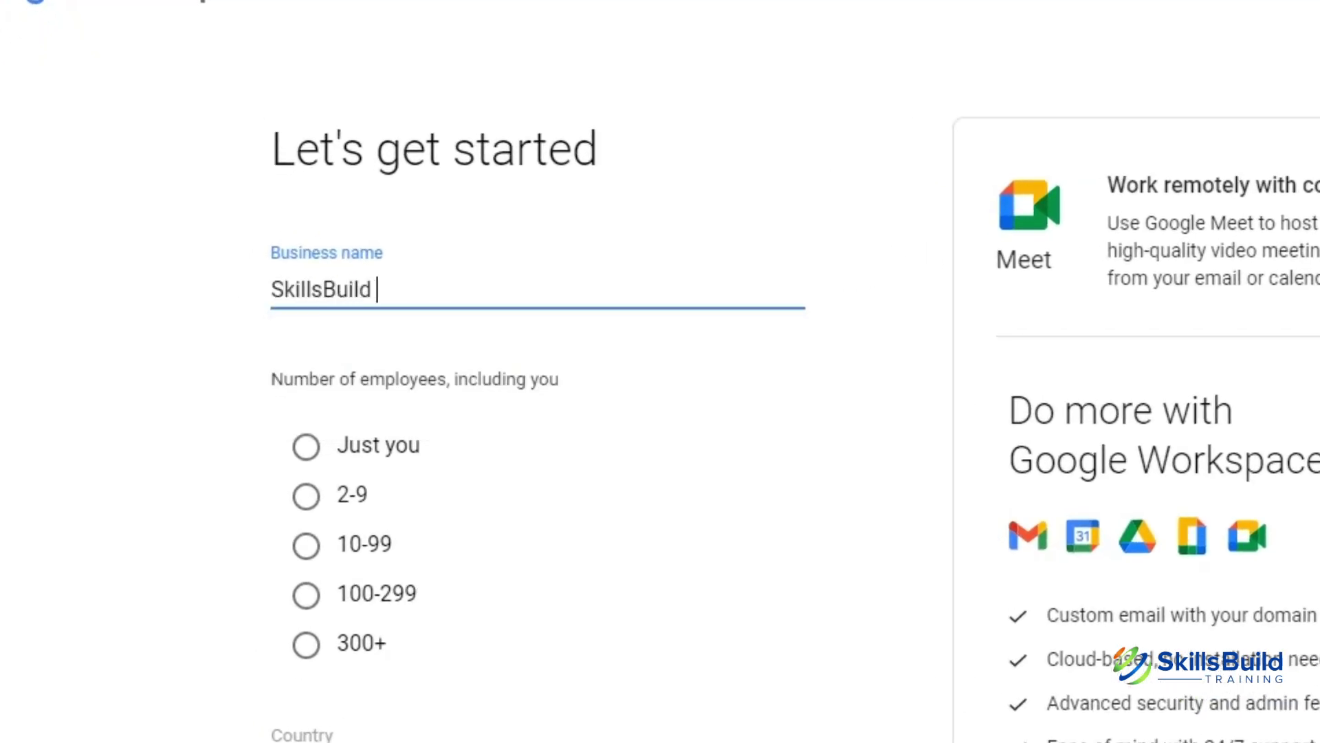
{"action": "type", "text": "Training"}
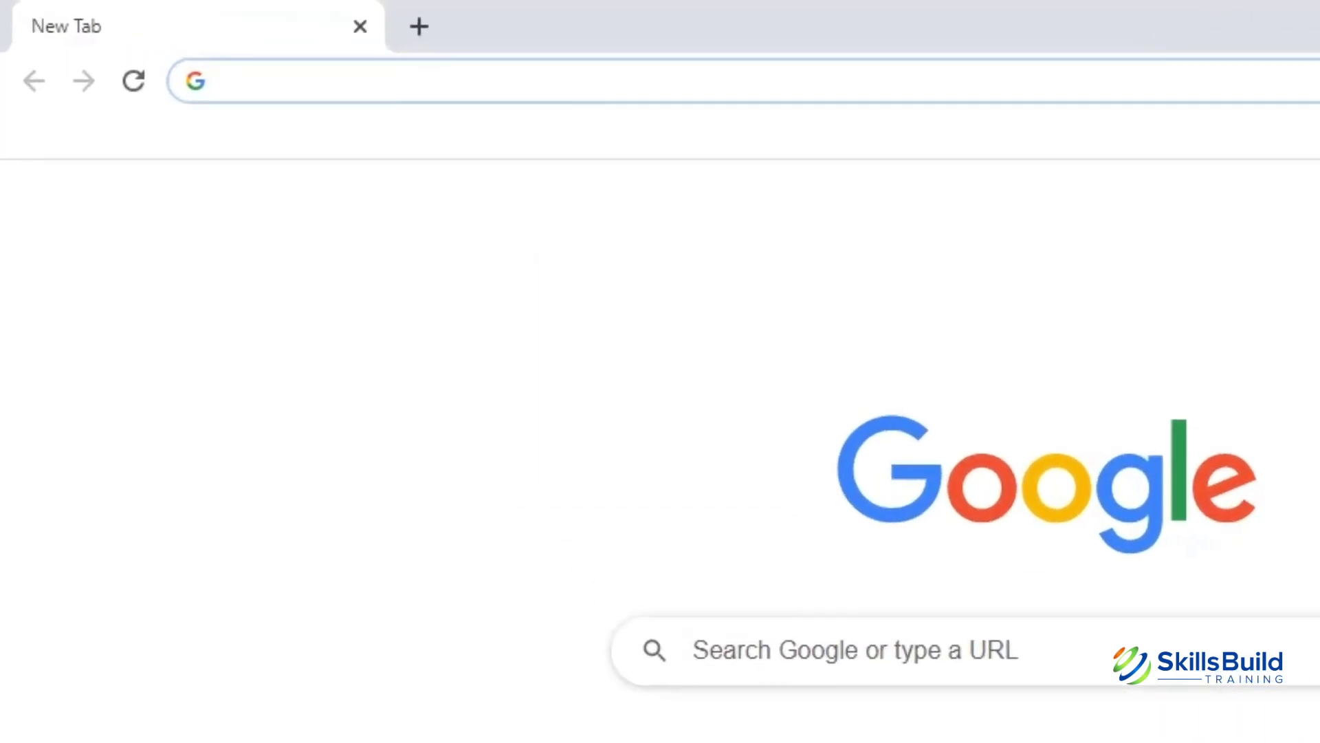
- Load workspace.google.com in the address bar, fixing the typos along the way
{"action": "type", "text": "wok"}
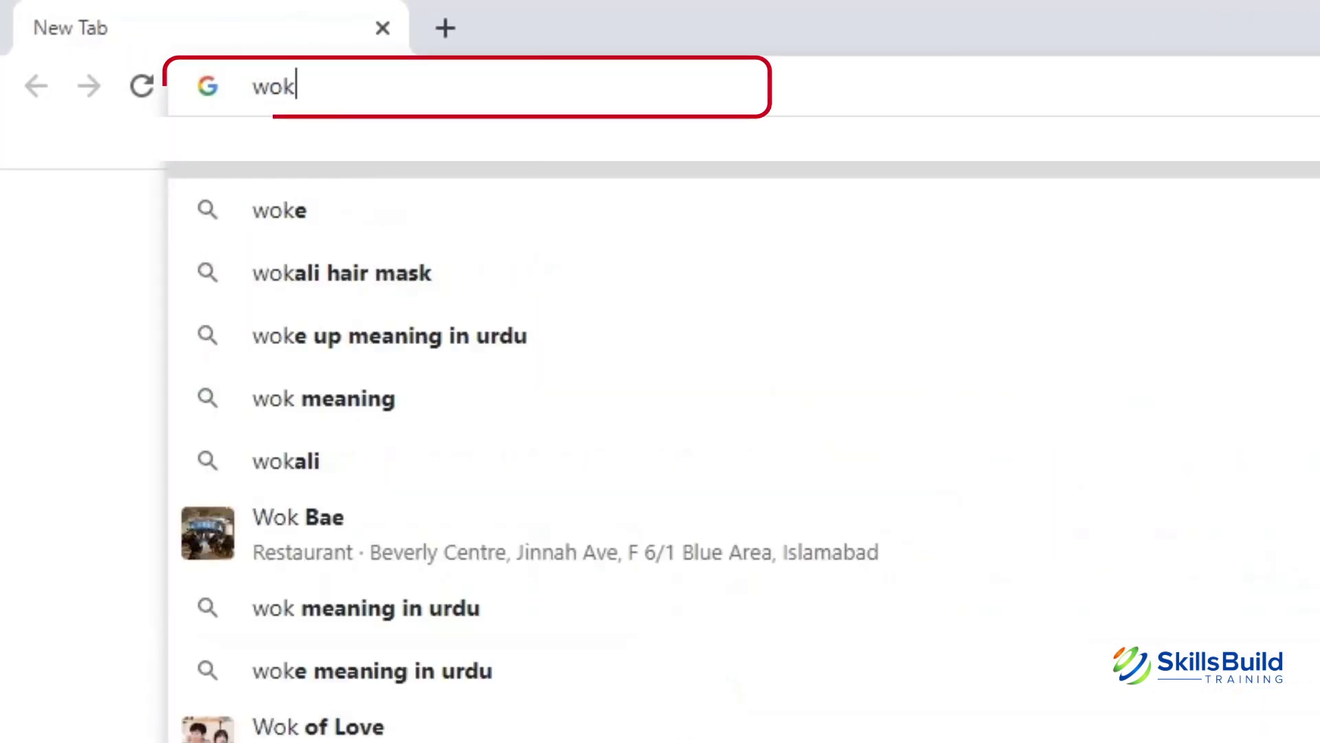
{"action": "key", "text": "BackSpace"}
{"action": "type", "text": "rkspace,"}
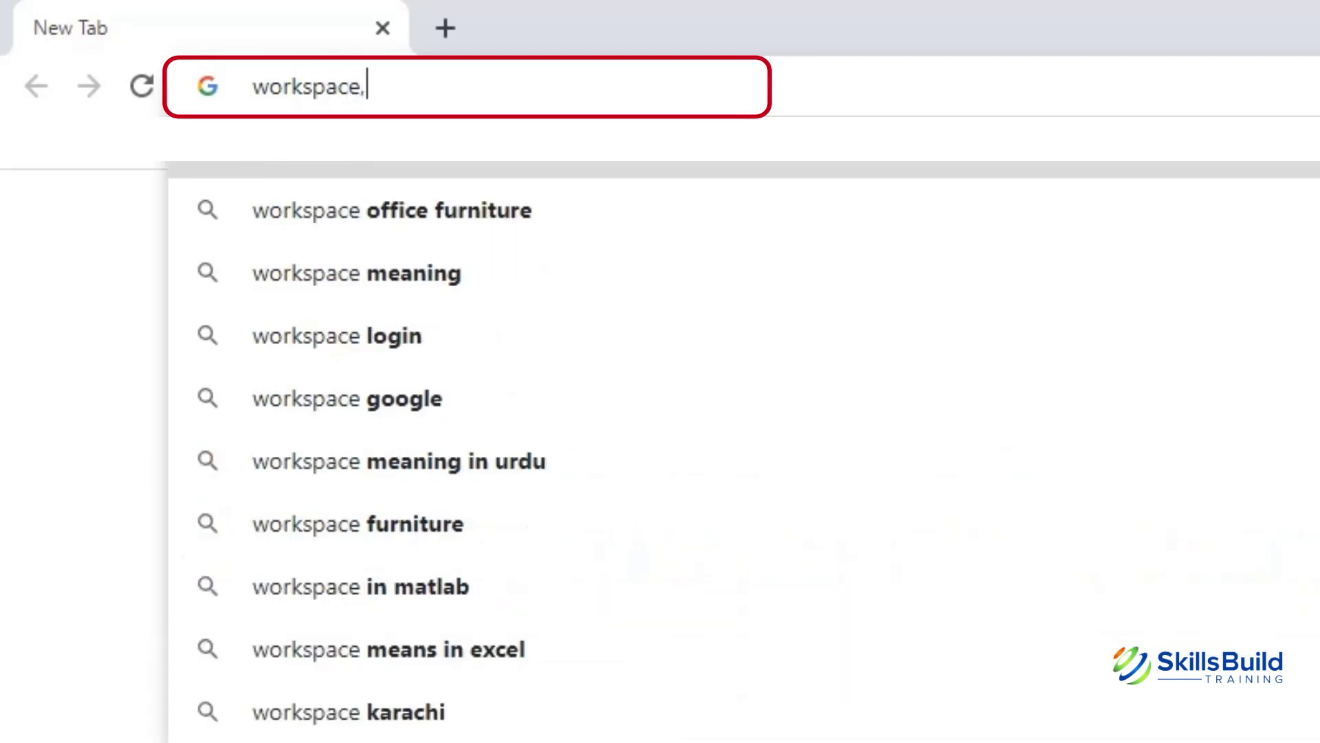
{"action": "key", "text": "BackSpace"}
{"action": "type", "text": "."}
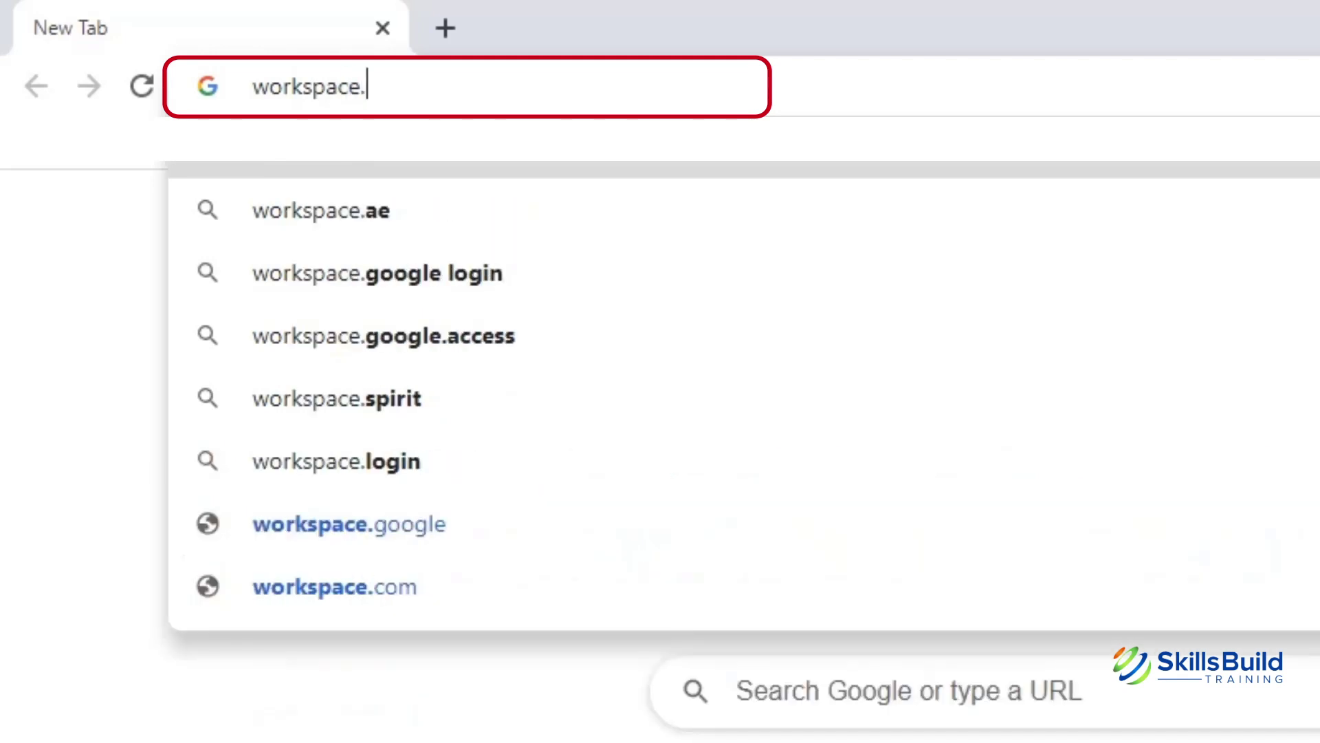
{"action": "type", "text": "google.c"}
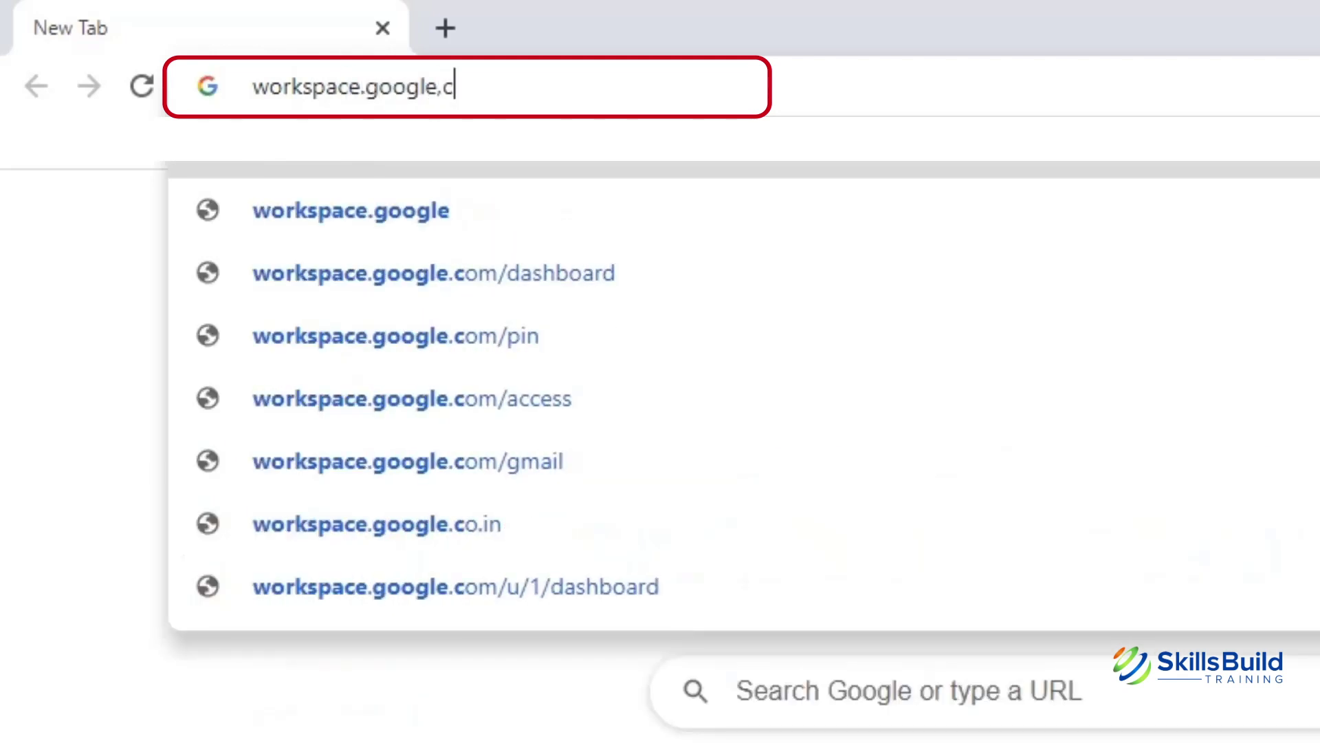
{"action": "key", "text": "BackSpace"}
{"action": "key", "text": "BackSpace"}
{"action": "type", "text": ".com"}
{"action": "key", "text": "Return"}
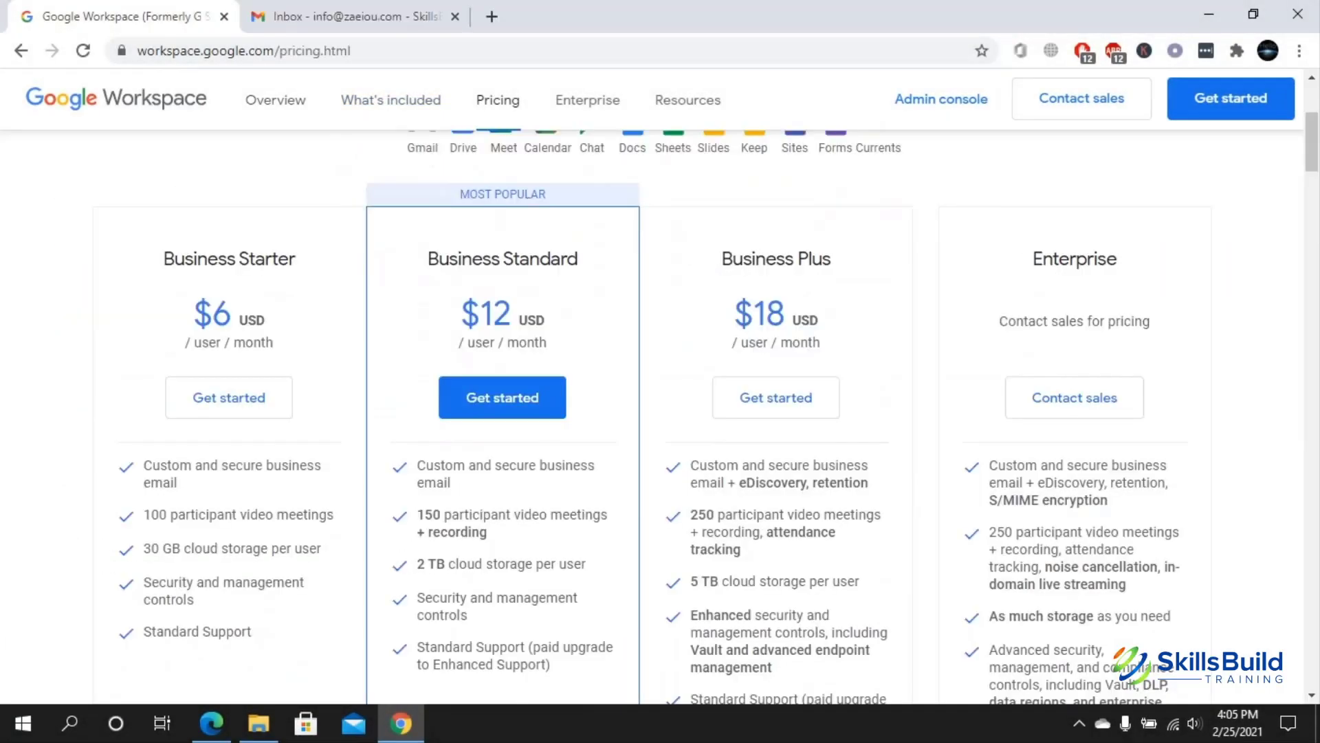
{"action": "scroll", "coordinate": [660, 413], "scroll_direction": "down", "scroll_amount": 2}
{"action": "scroll", "coordinate": [661, 412], "scroll_direction": "up", "scroll_amount": 2}
{"action": "scroll", "coordinate": [660, 413], "scroll_direction": "down", "scroll_amount": 2}
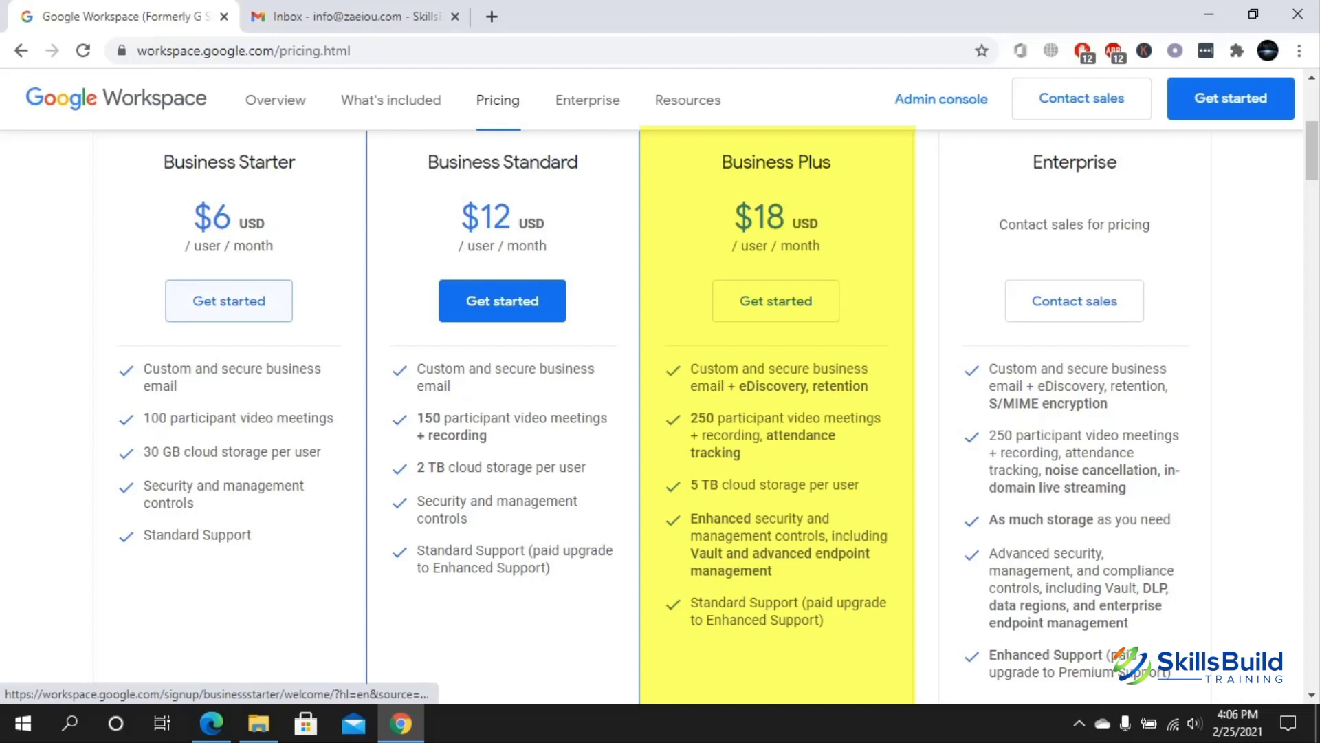
- Start the Business Starter sign-up with business name 'SkillsBuild Training' and 2-9 employees
{"action": "left_click", "coordinate": [229, 300]}
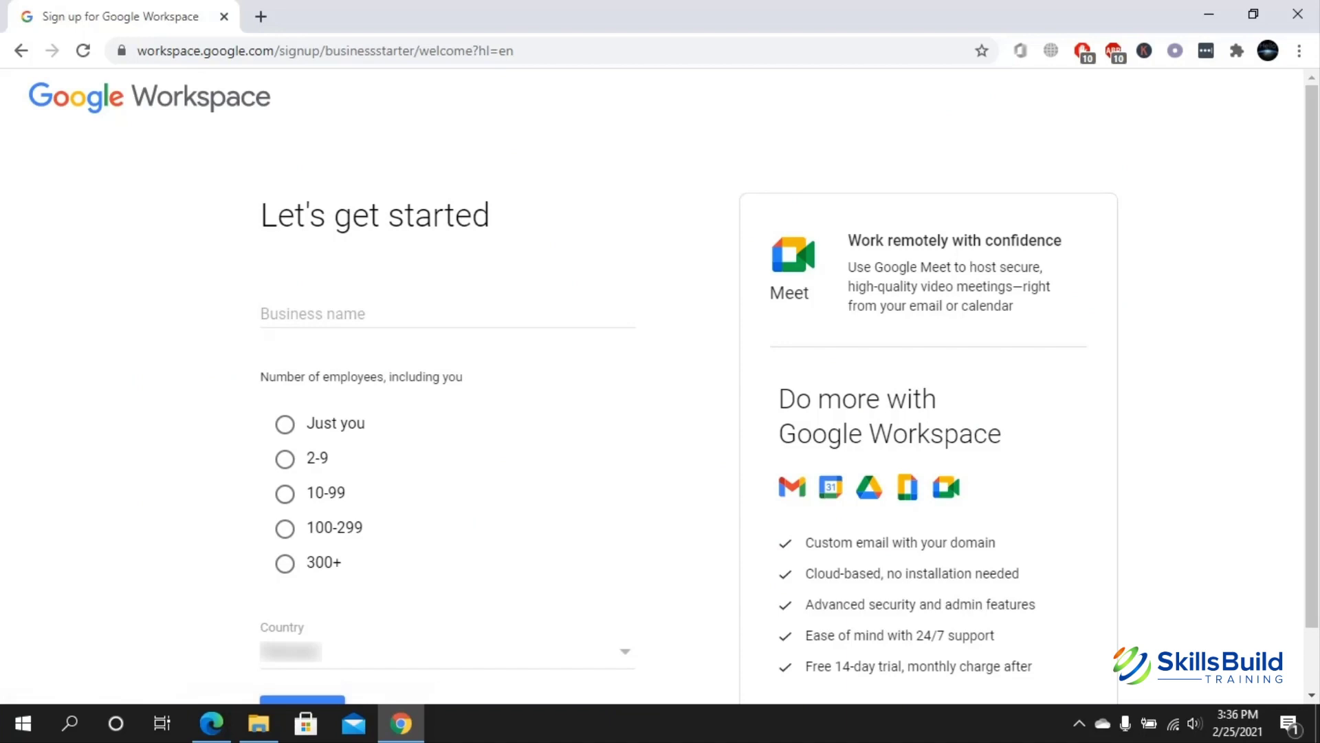
{"action": "left_click", "coordinate": [309, 315]}
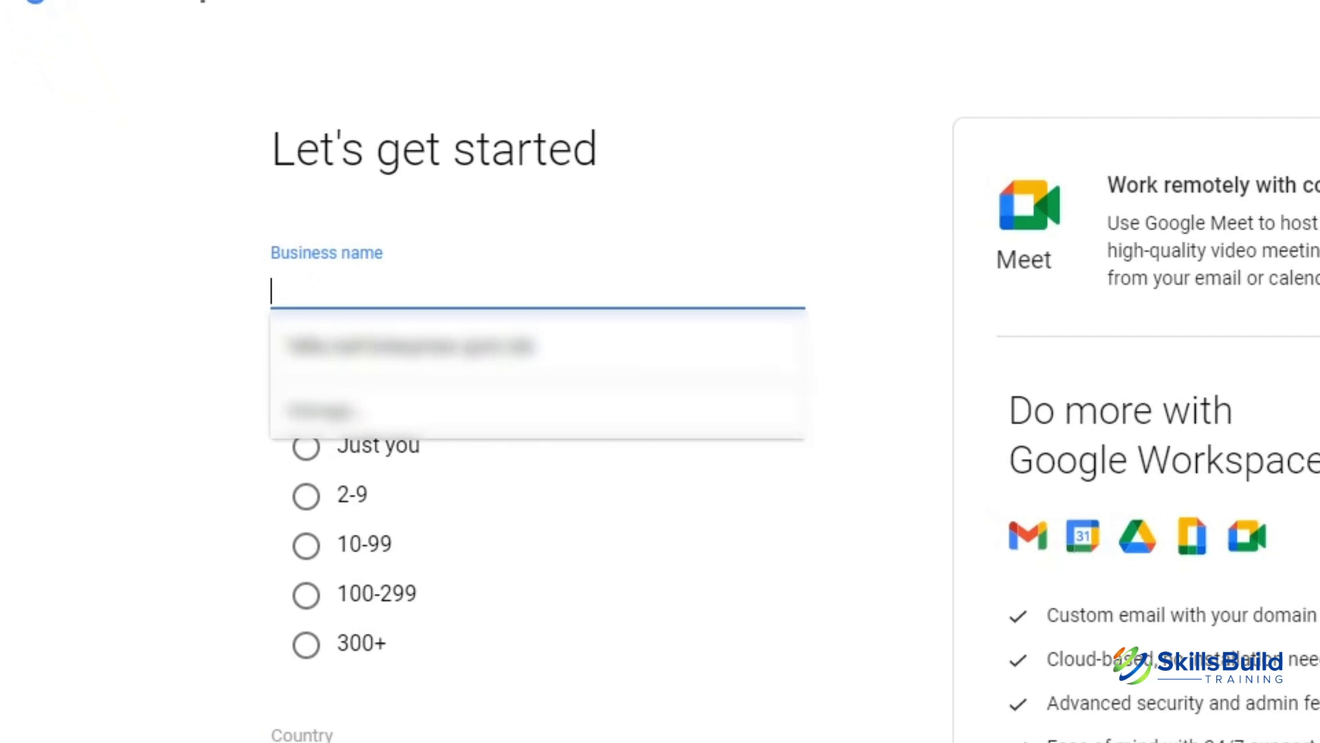
{"action": "type", "text": "S"}
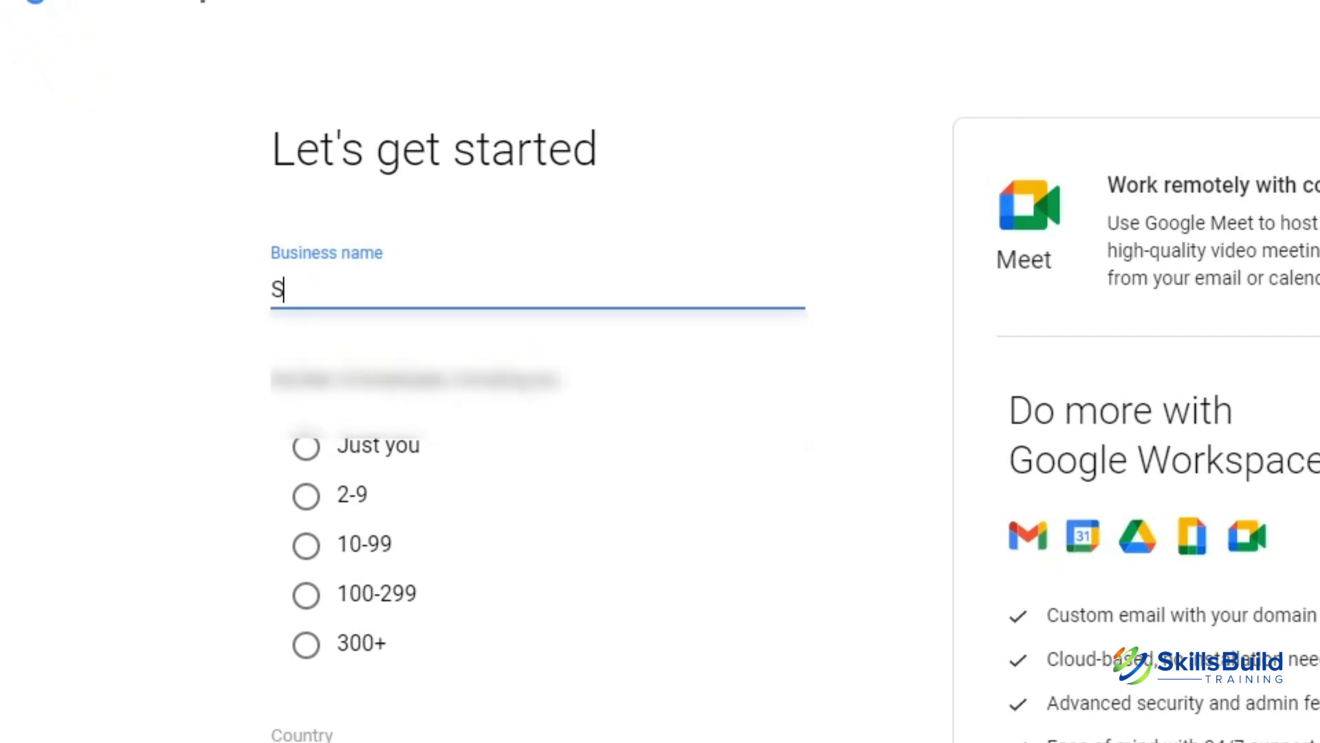
{"action": "type", "text": "kills"}
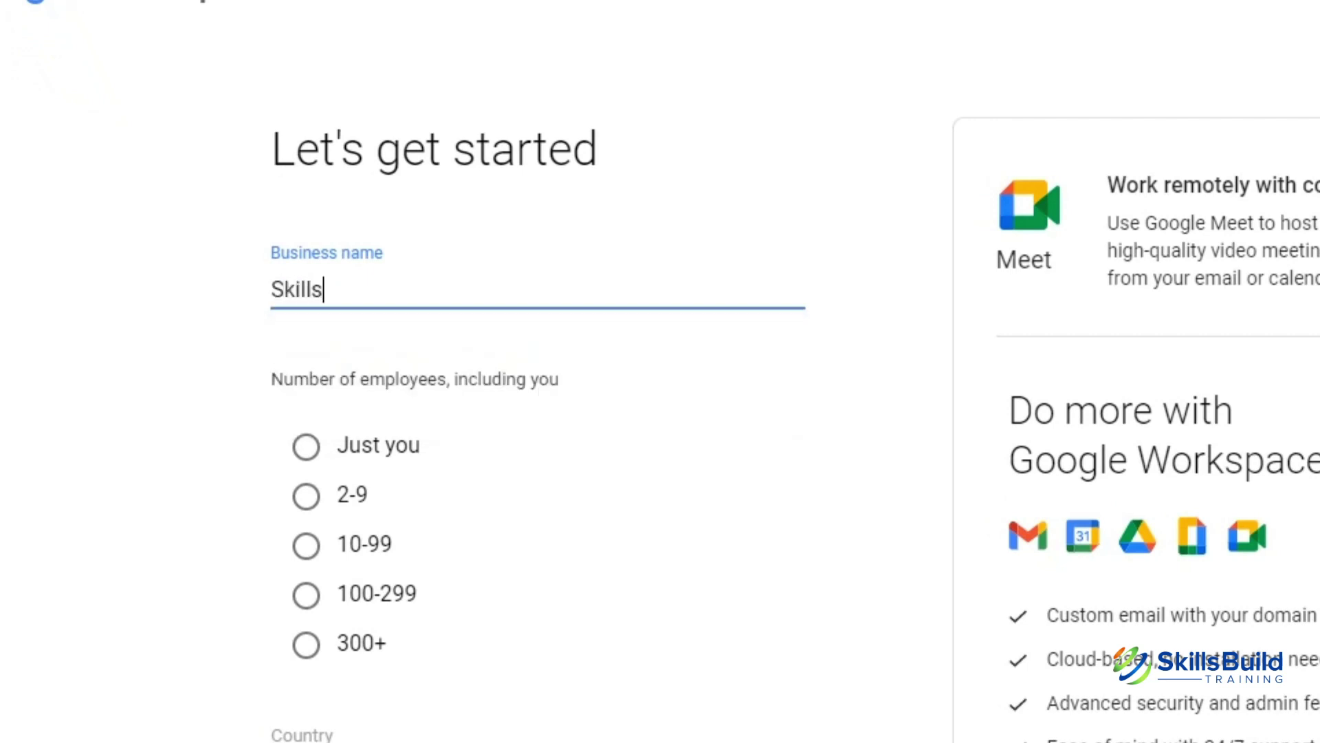
{"action": "type", "text": "Build Training"}
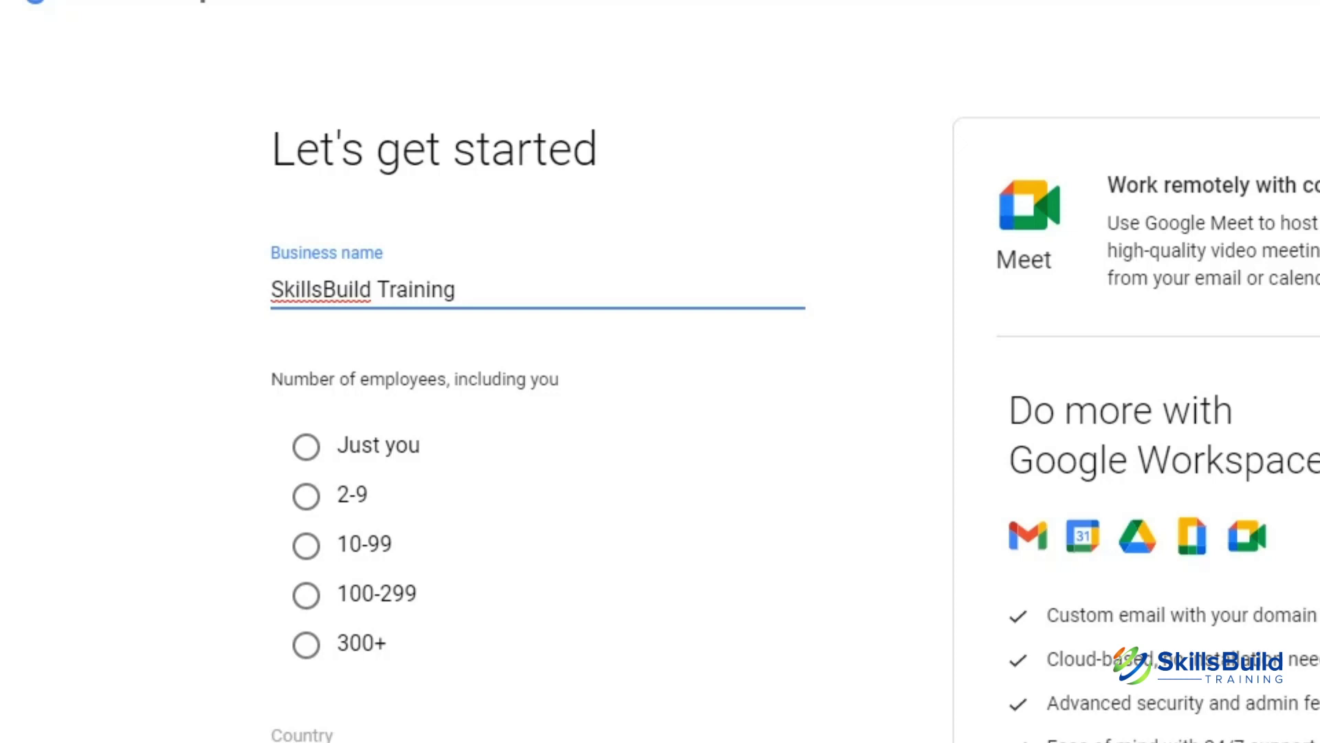
{"action": "left_click", "coordinate": [306, 496]}
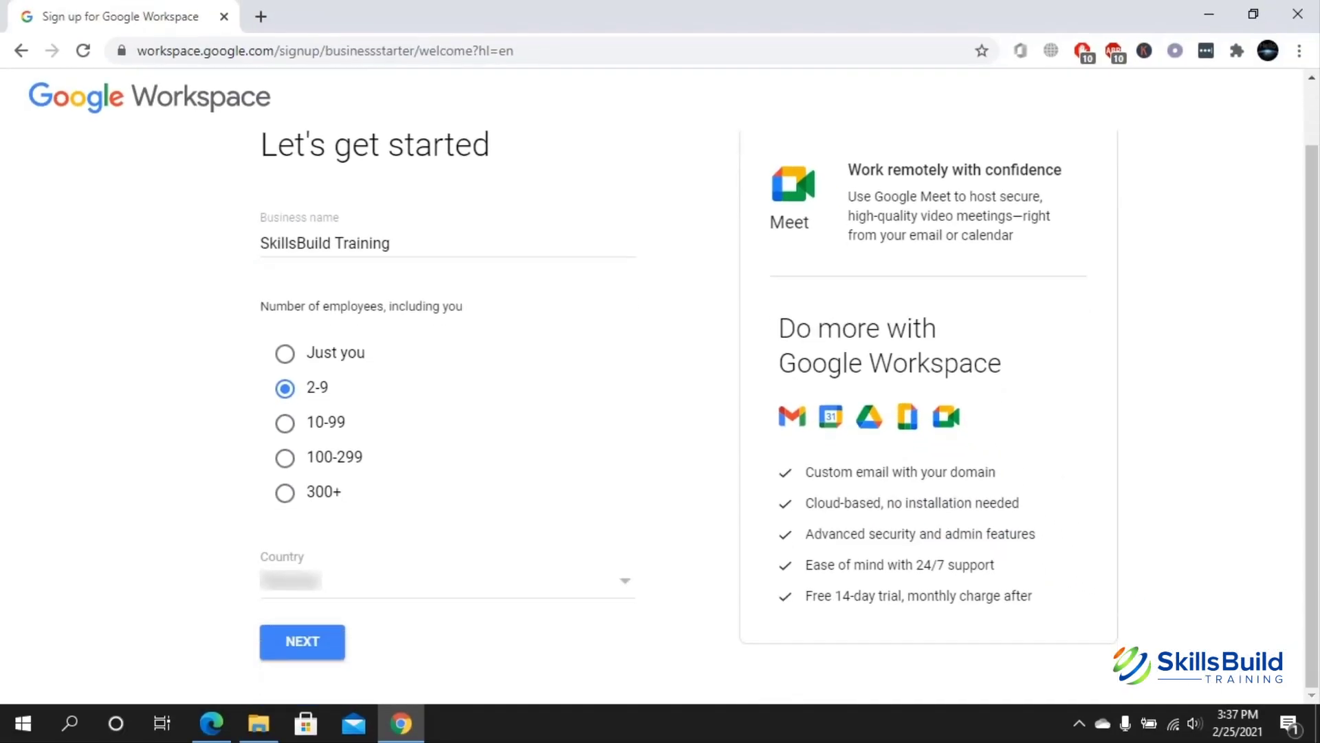
- Choose Canada as the country and continue to the contact info page
{"action": "key", "text": "alt+Down"}
{"action": "key", "text": "Escape"}
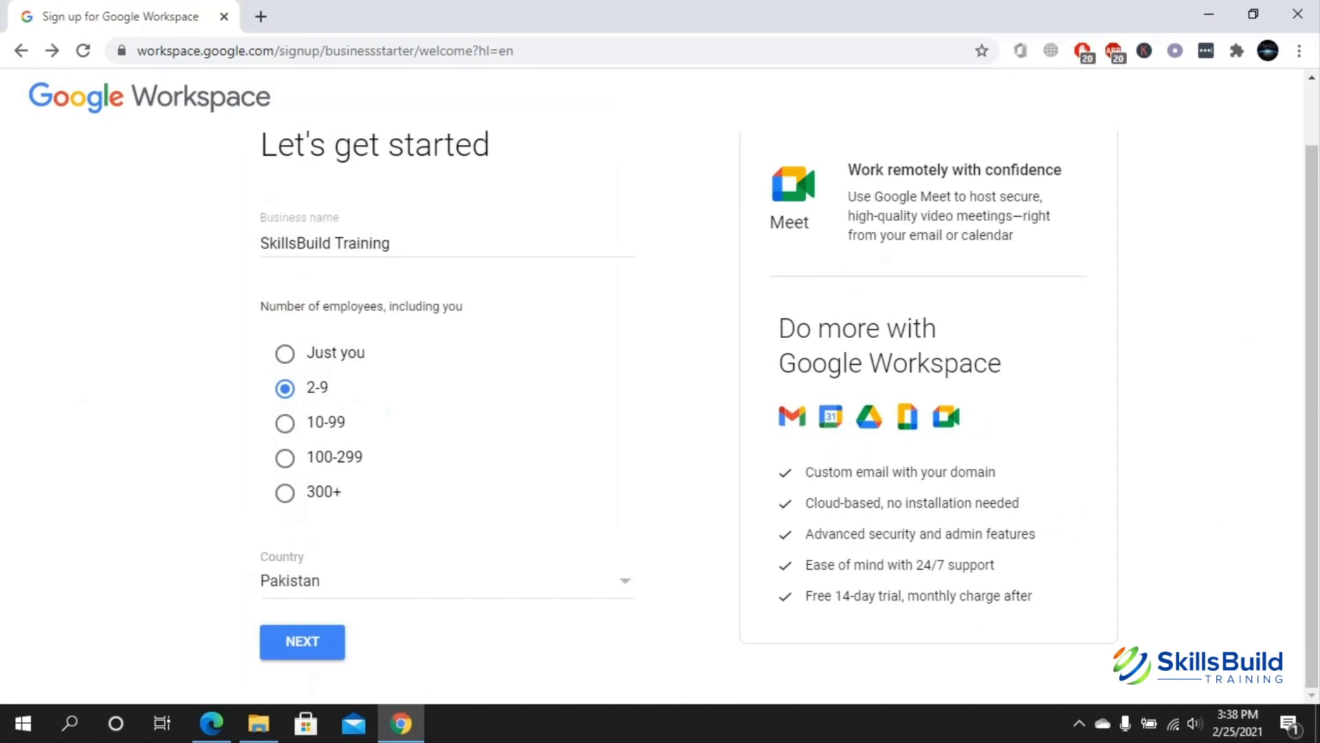
{"action": "key", "text": "alt+Down"}
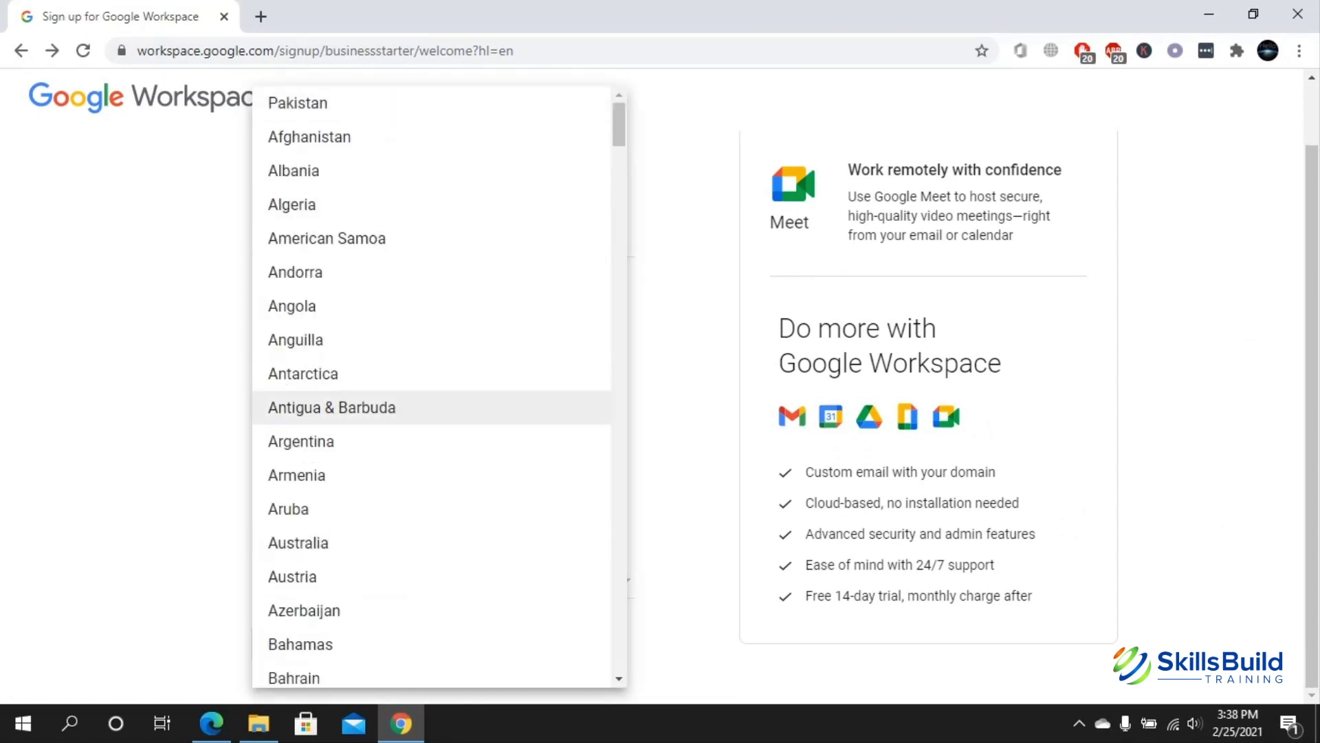
{"action": "key", "text": "c"}
{"action": "key", "text": "Down"}
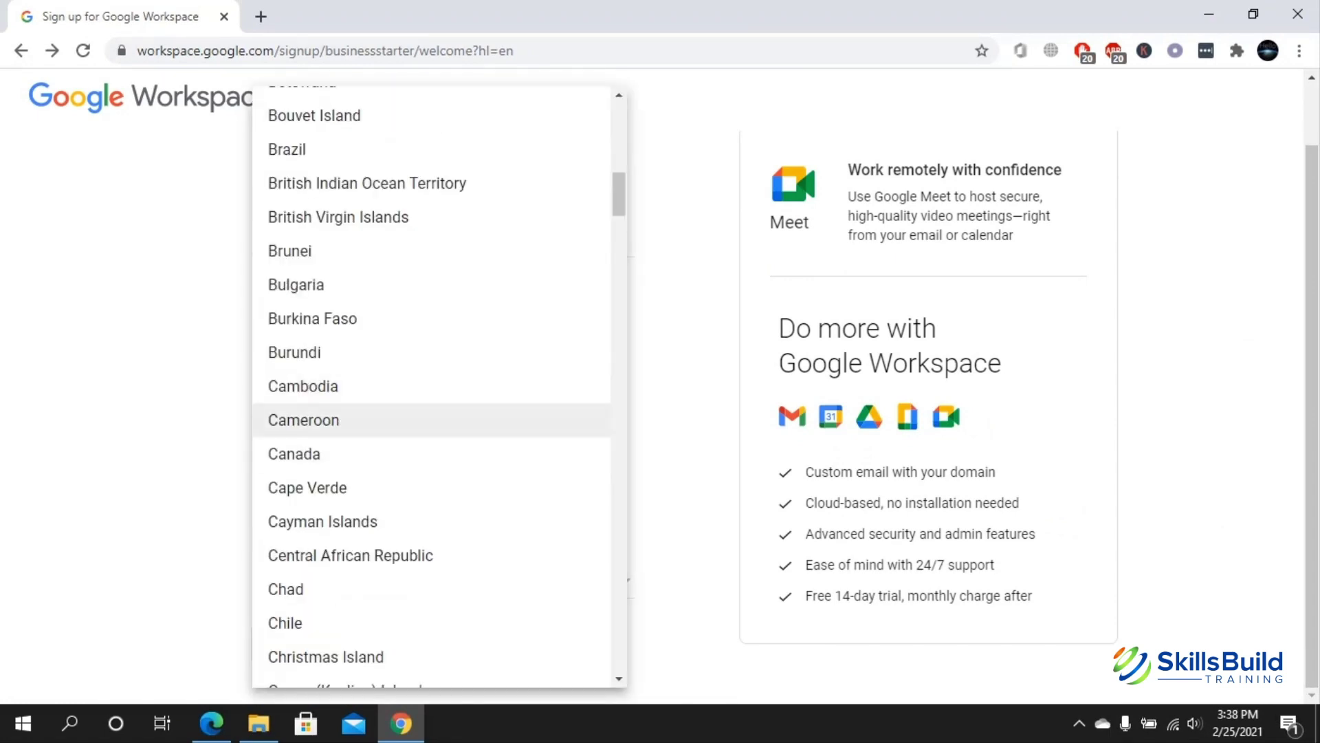
{"action": "key", "text": "Down"}
{"action": "key", "text": "Return"}
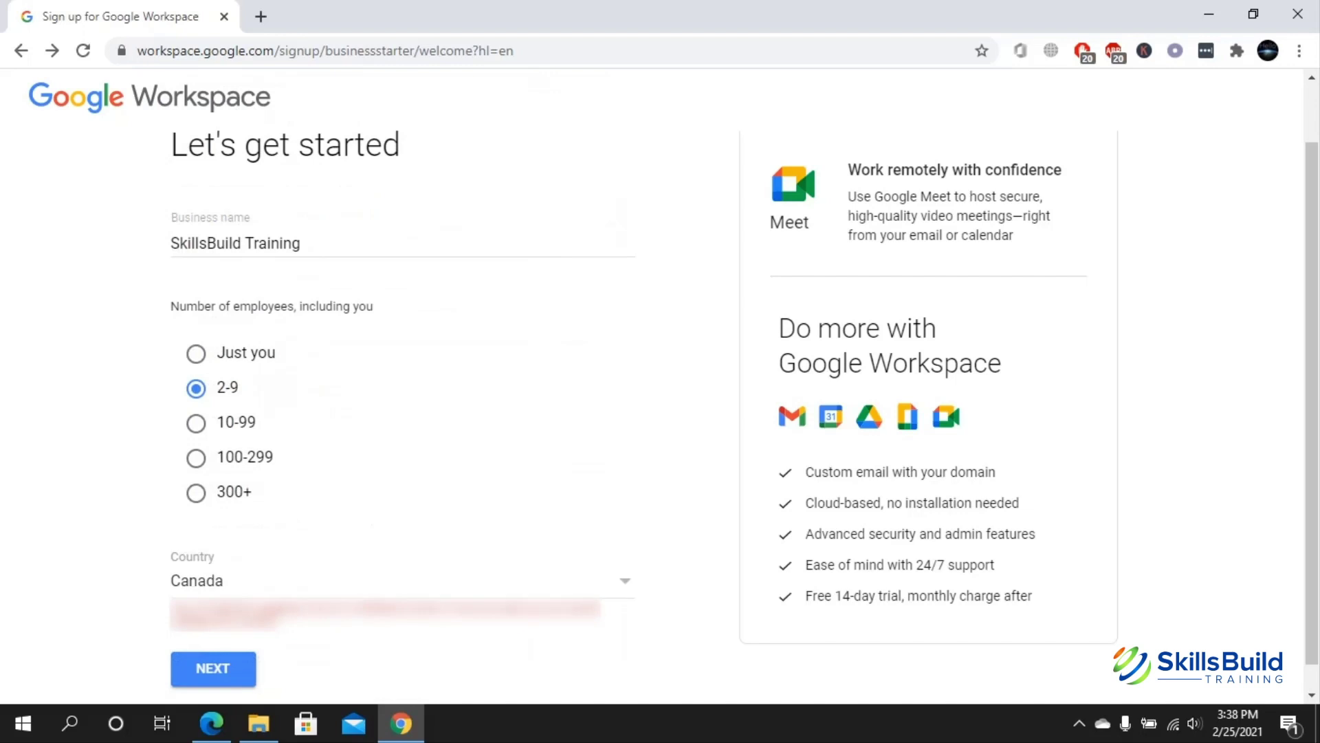
{"action": "key", "text": "Return"}
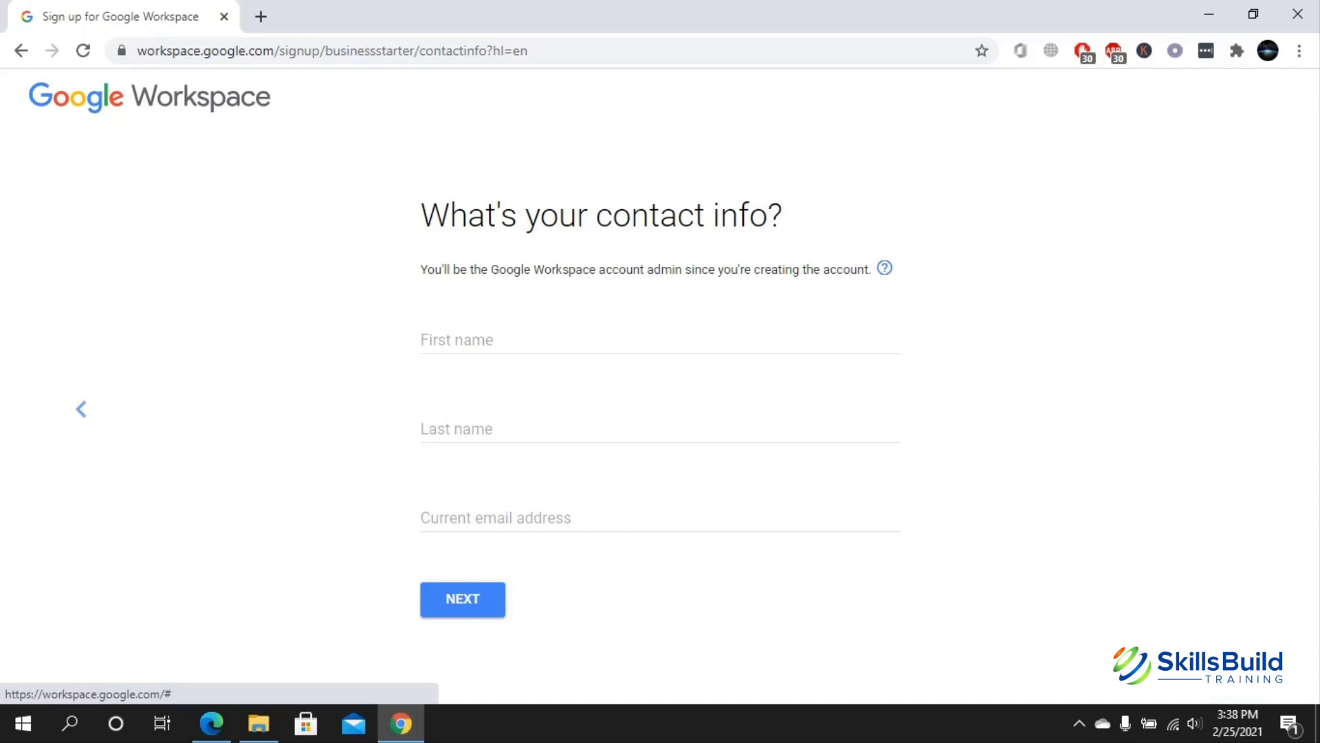
- Fill in the admin's name and current email address, then submit the contact info
{"action": "left_click", "coordinate": [440, 340]}
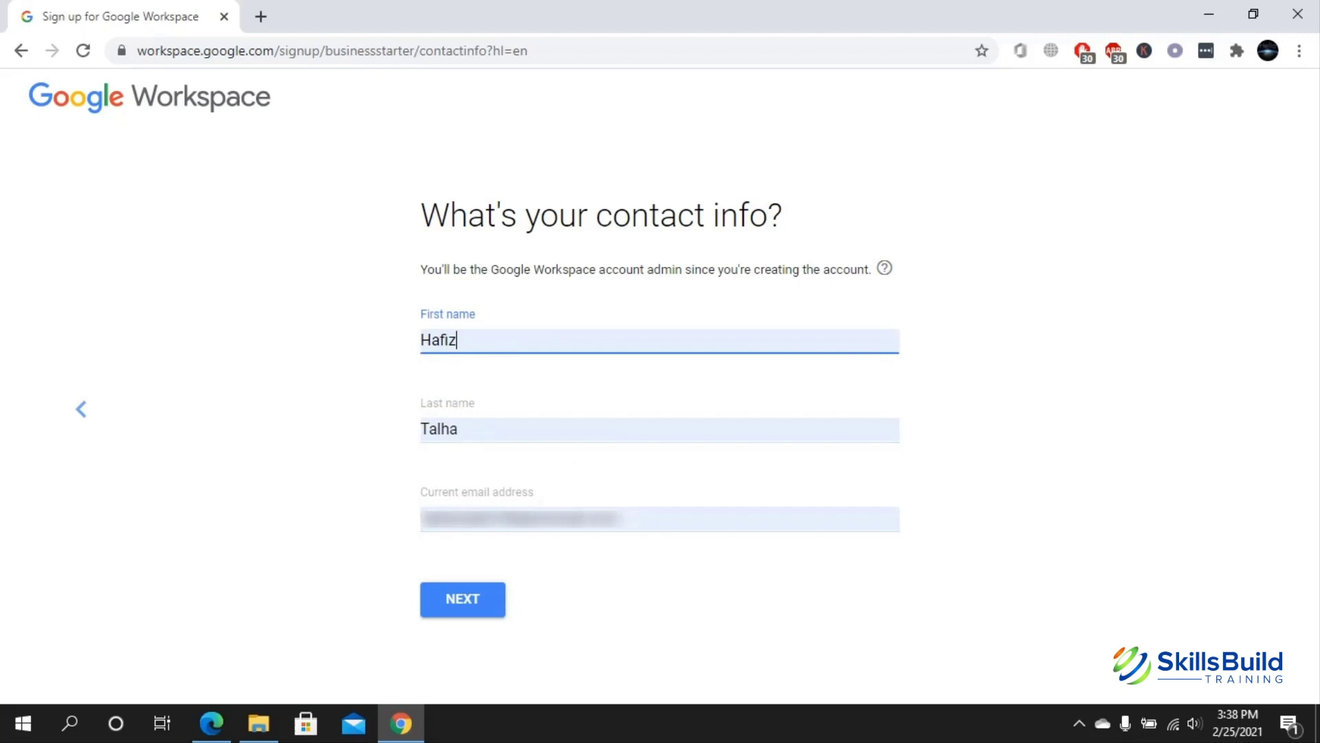
{"action": "left_click", "coordinate": [481, 519]}
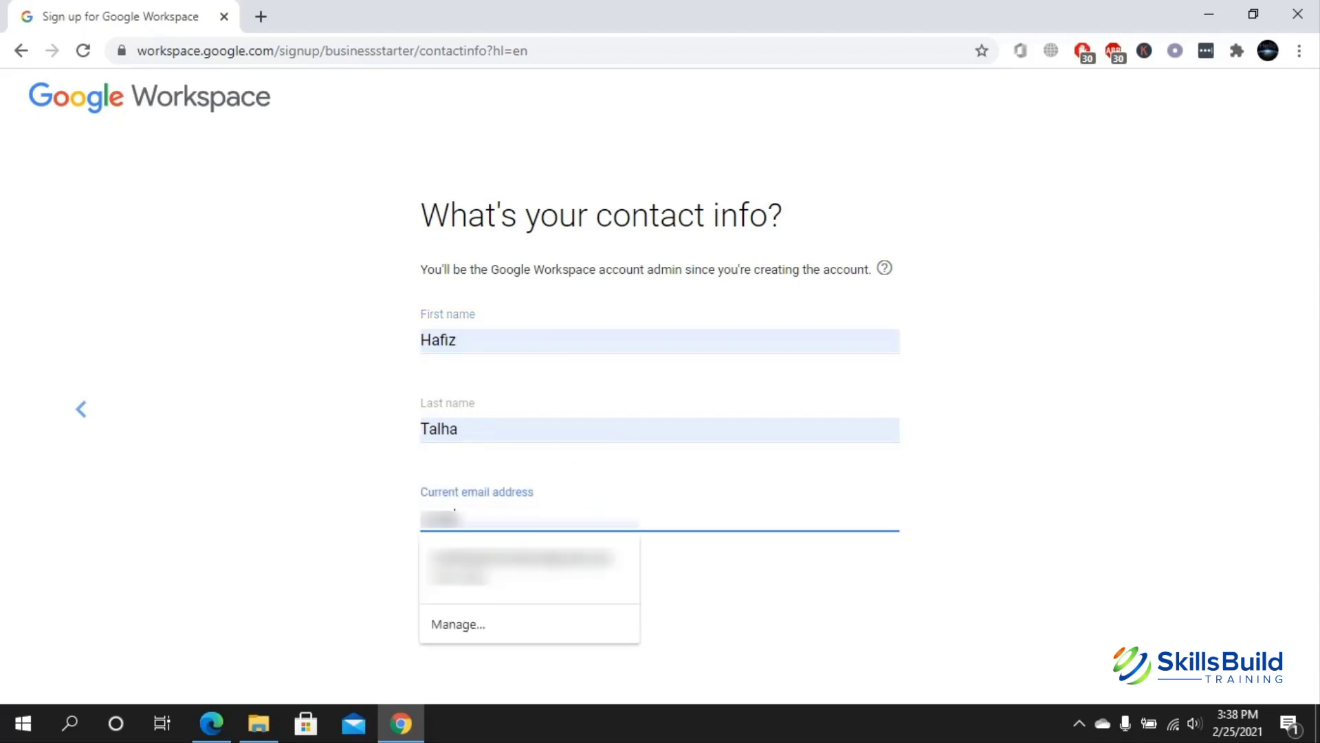
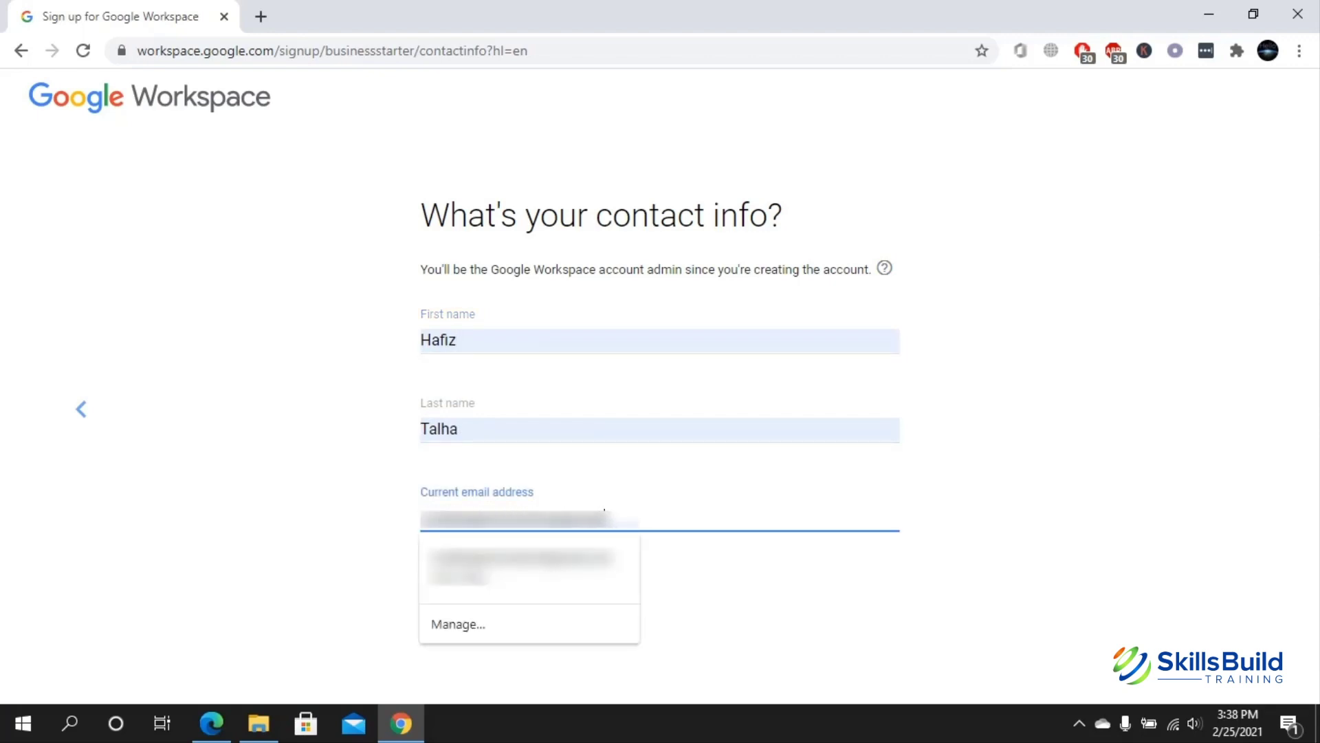
{"action": "key", "text": "Tab"}
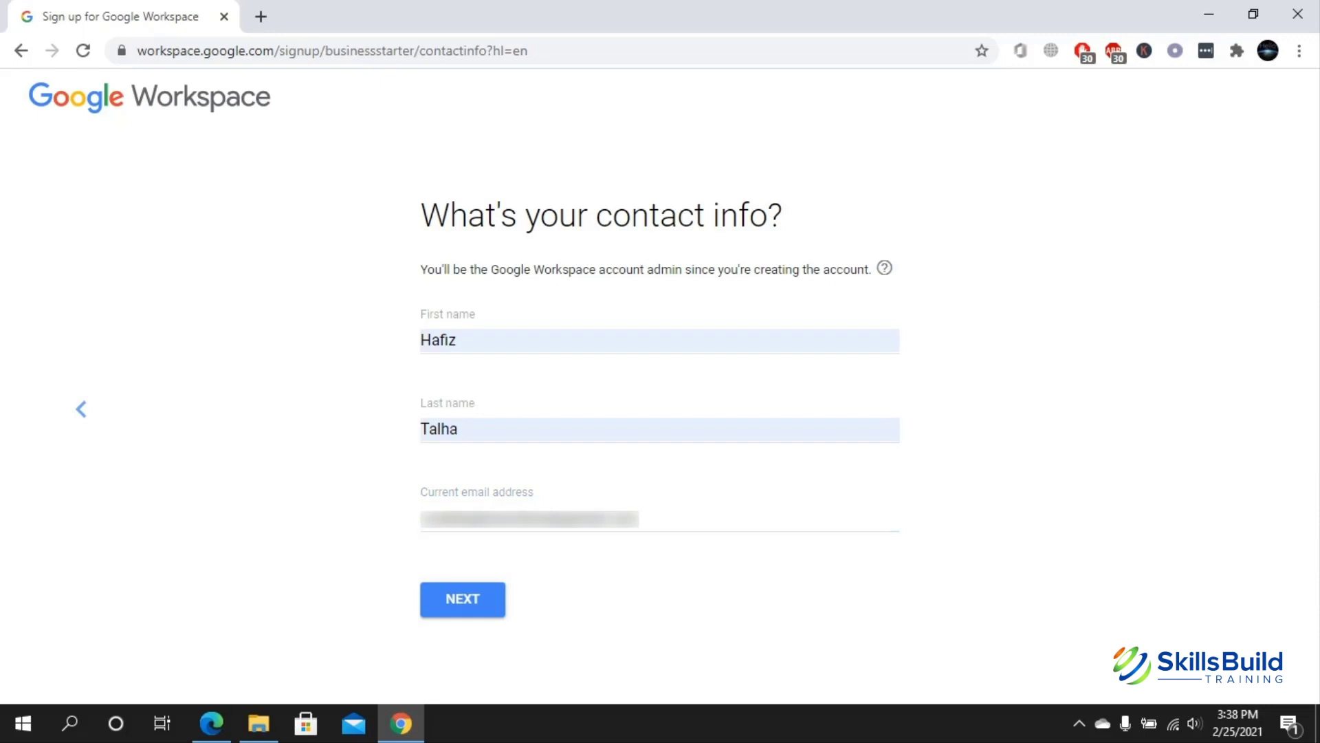
{"action": "key", "text": "Return"}
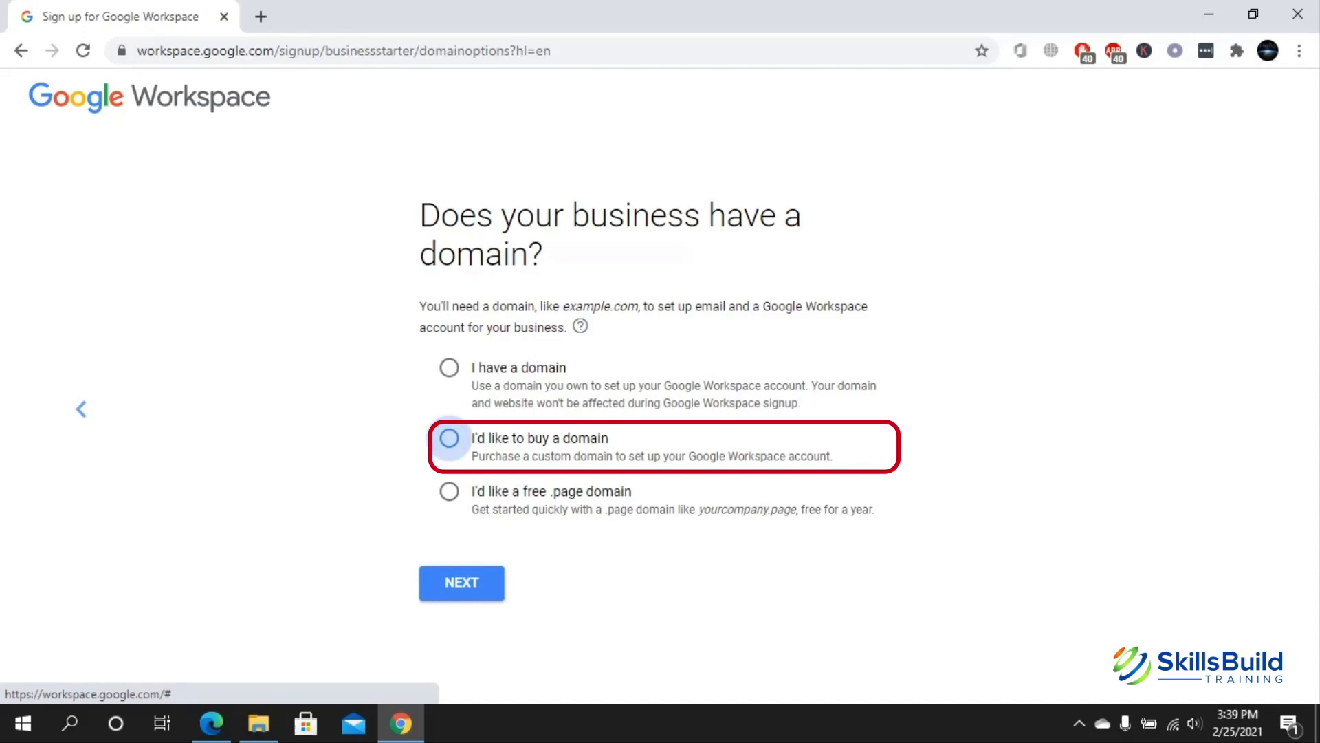
- Choose 'I have a domain' over buying one or a free .page domain, and continue
{"action": "left_click", "coordinate": [449, 438]}
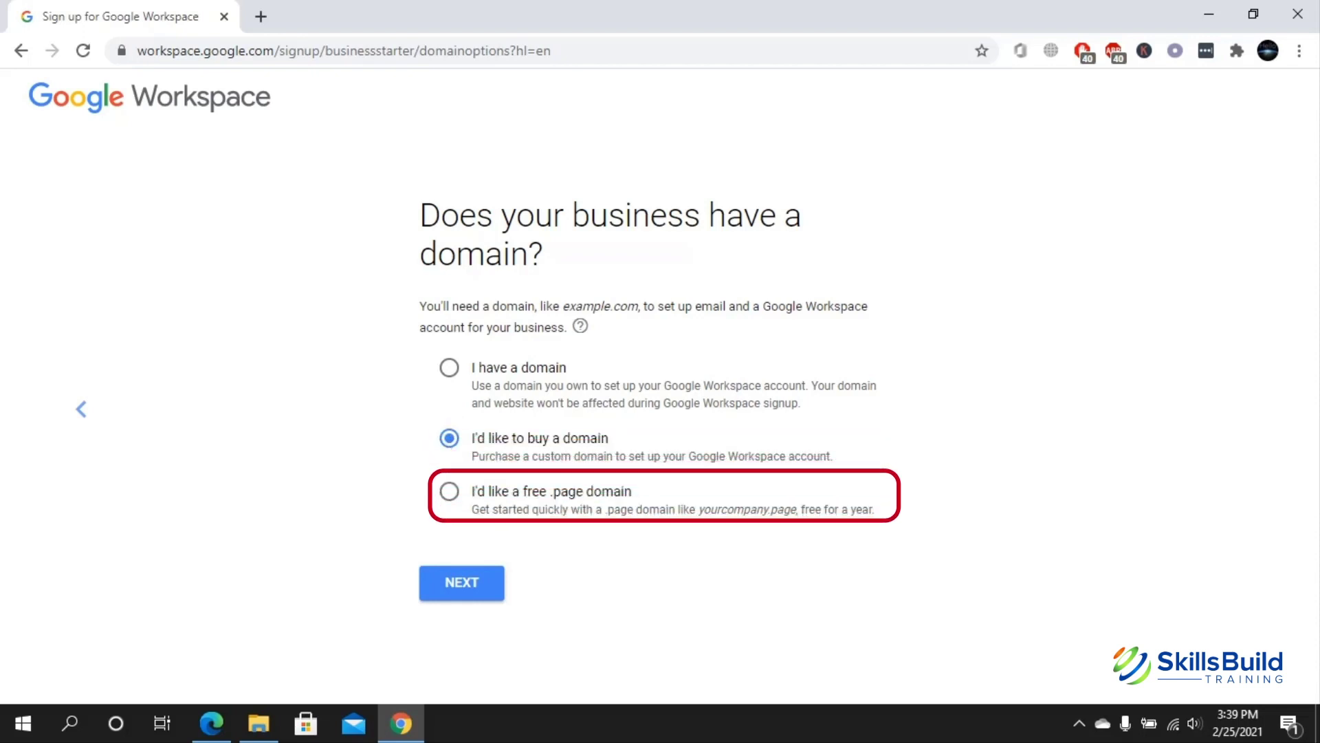
{"action": "left_click", "coordinate": [449, 491]}
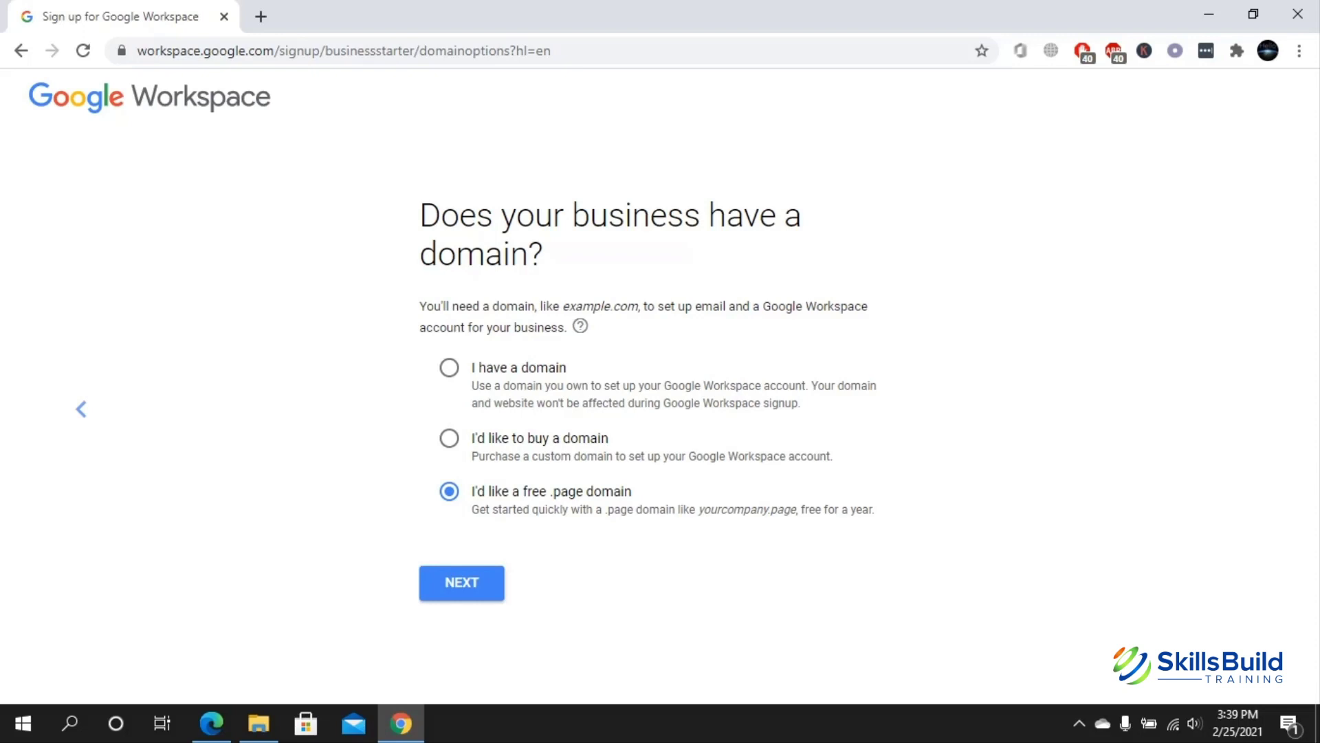
{"action": "left_click", "coordinate": [449, 367]}
{"action": "left_click", "coordinate": [462, 582]}
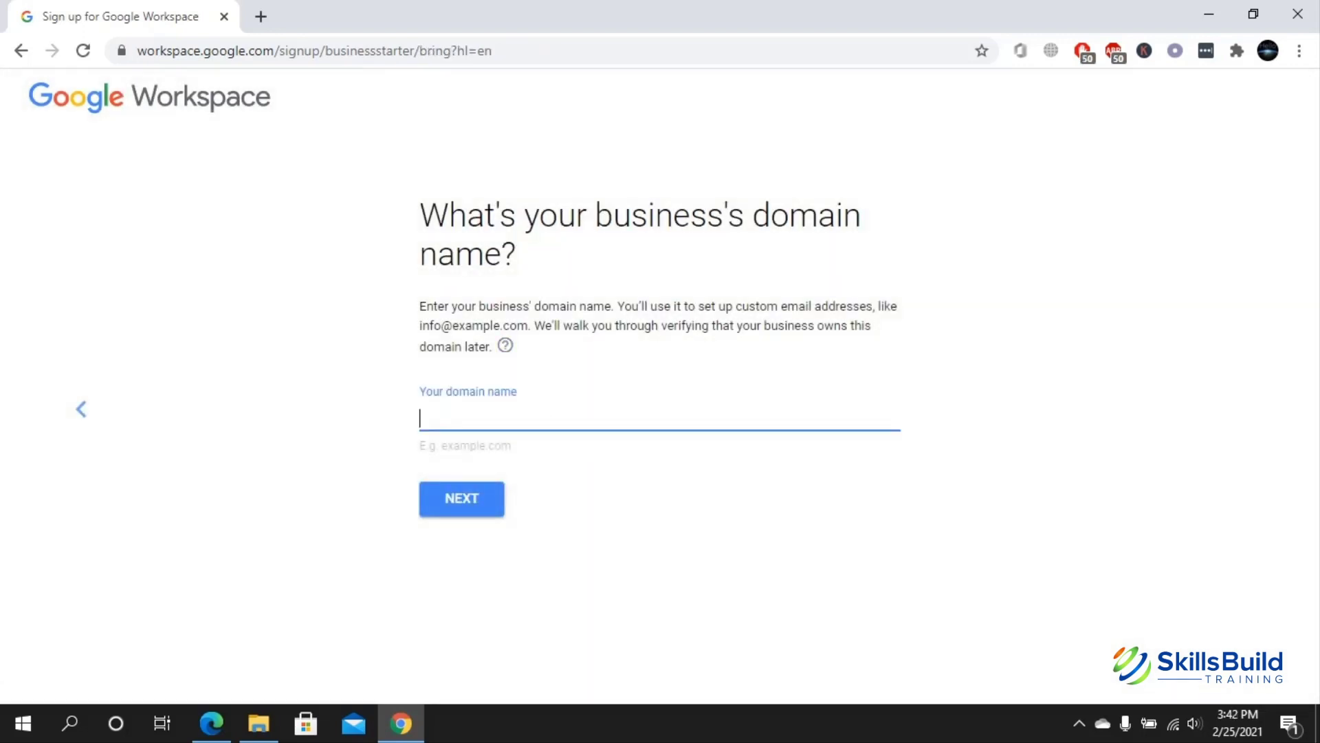
- Enter zaeiou.com as the domain name and confirm it on the confirmation page
{"action": "type", "text": "zaeiou.com"}
{"action": "key", "text": "Return"}
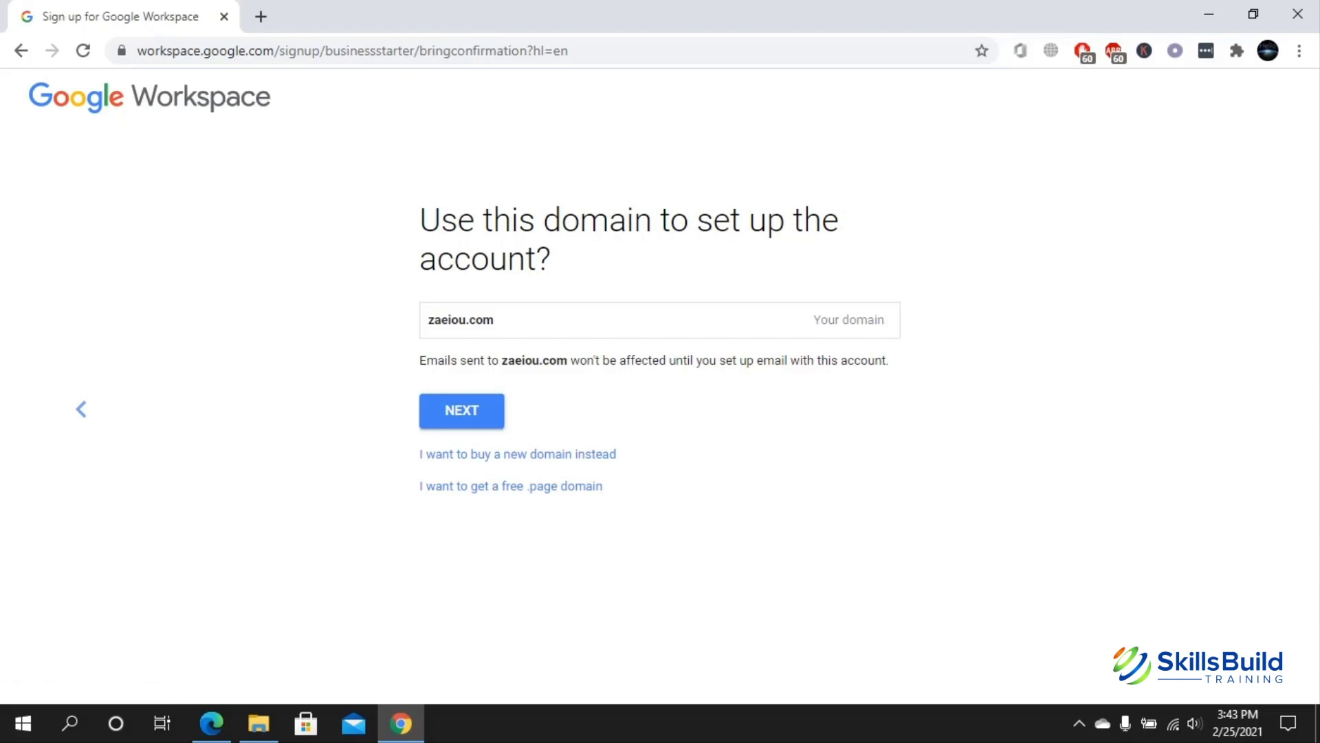
{"action": "key", "text": "Return"}
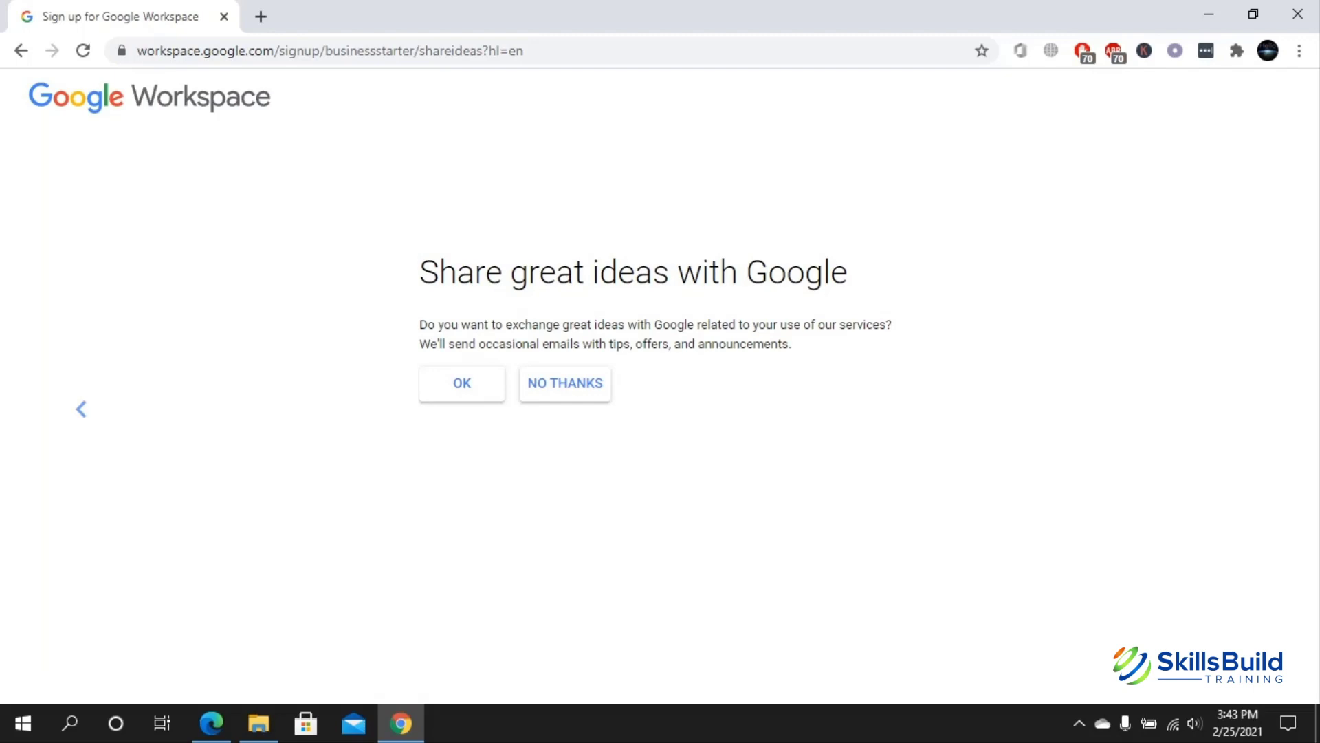
- Answer No Thanks to Google's tips emails and OK to informational emails for users
{"action": "left_click", "coordinate": [565, 383]}
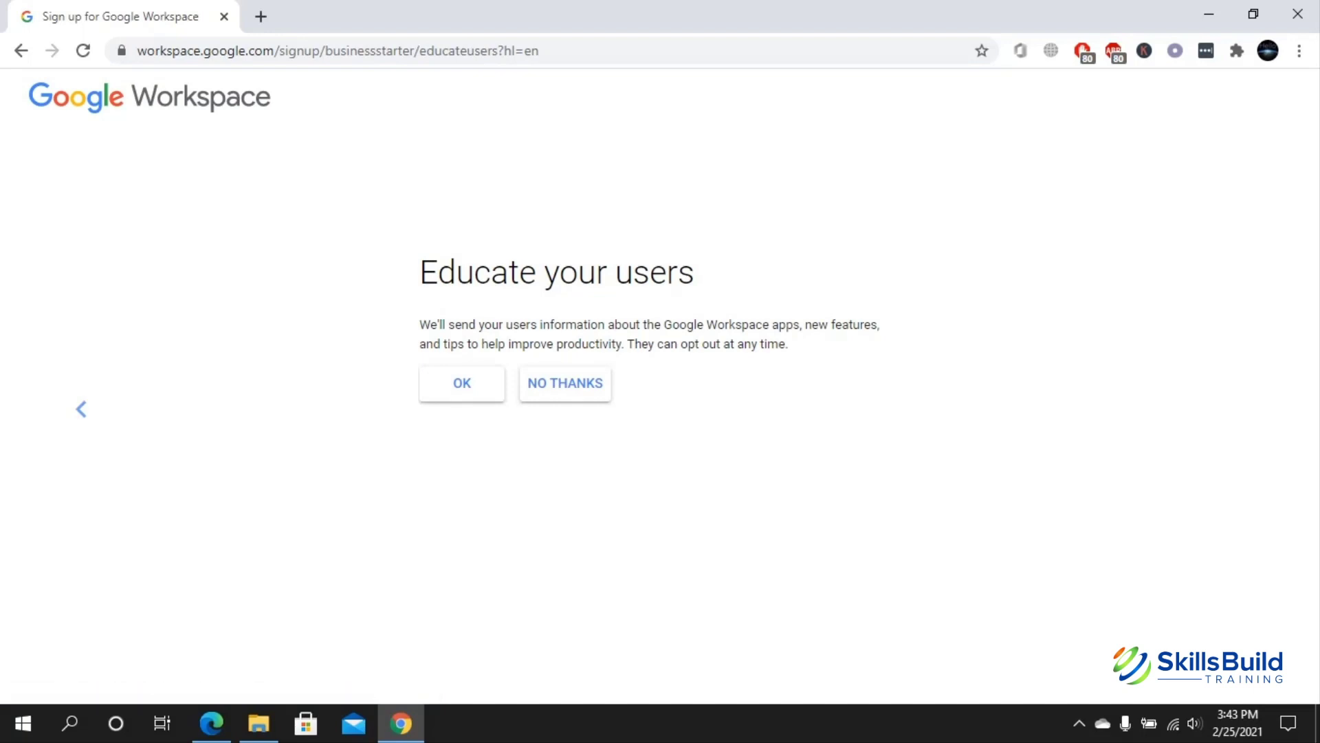
{"action": "left_click", "coordinate": [486, 386]}
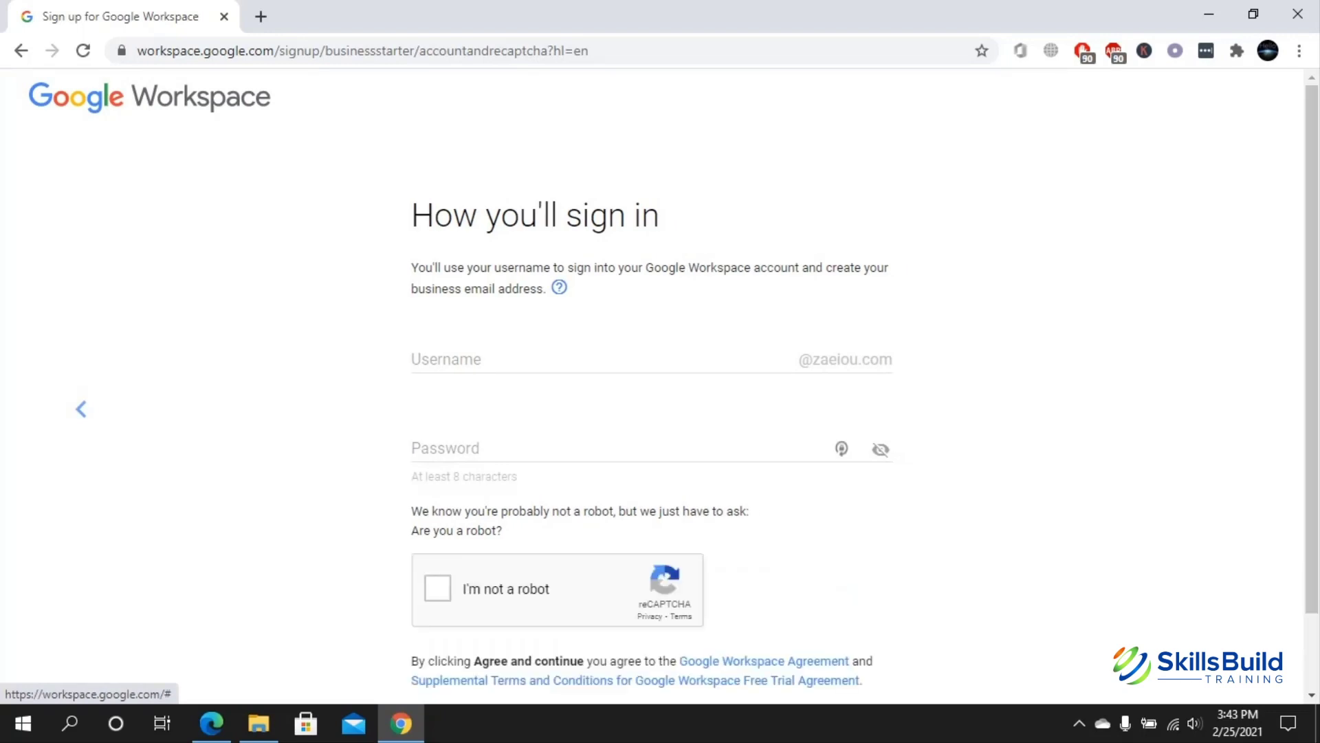
{"action": "scroll", "coordinate": [658, 386], "scroll_direction": "down", "scroll_amount": 1}
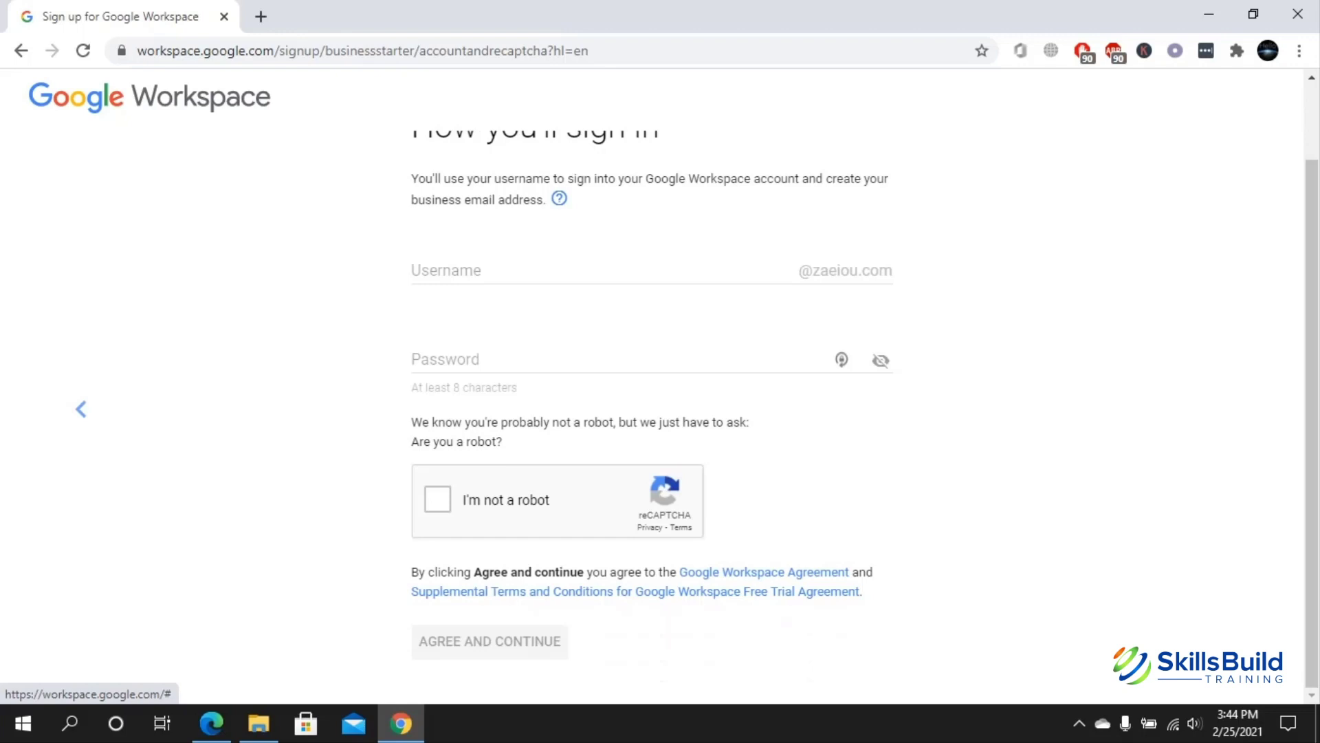
{"action": "left_click", "coordinate": [482, 270]}
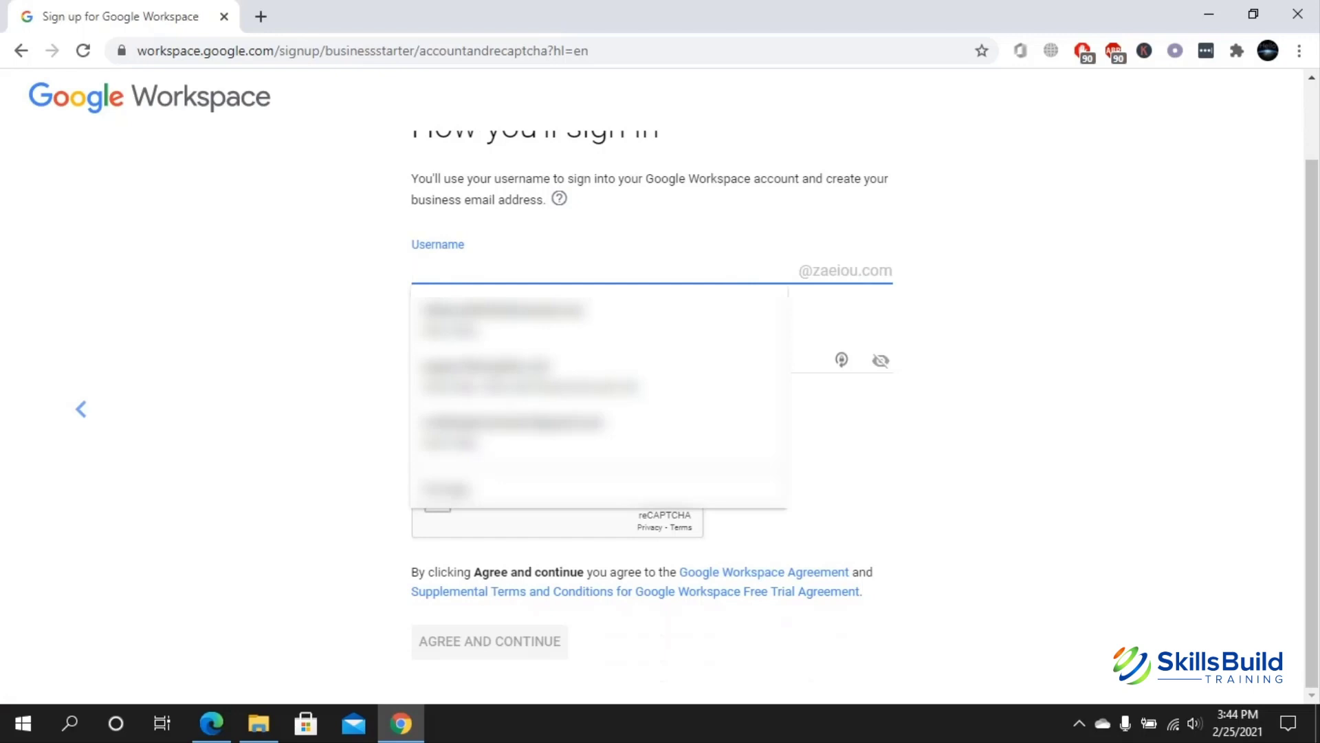
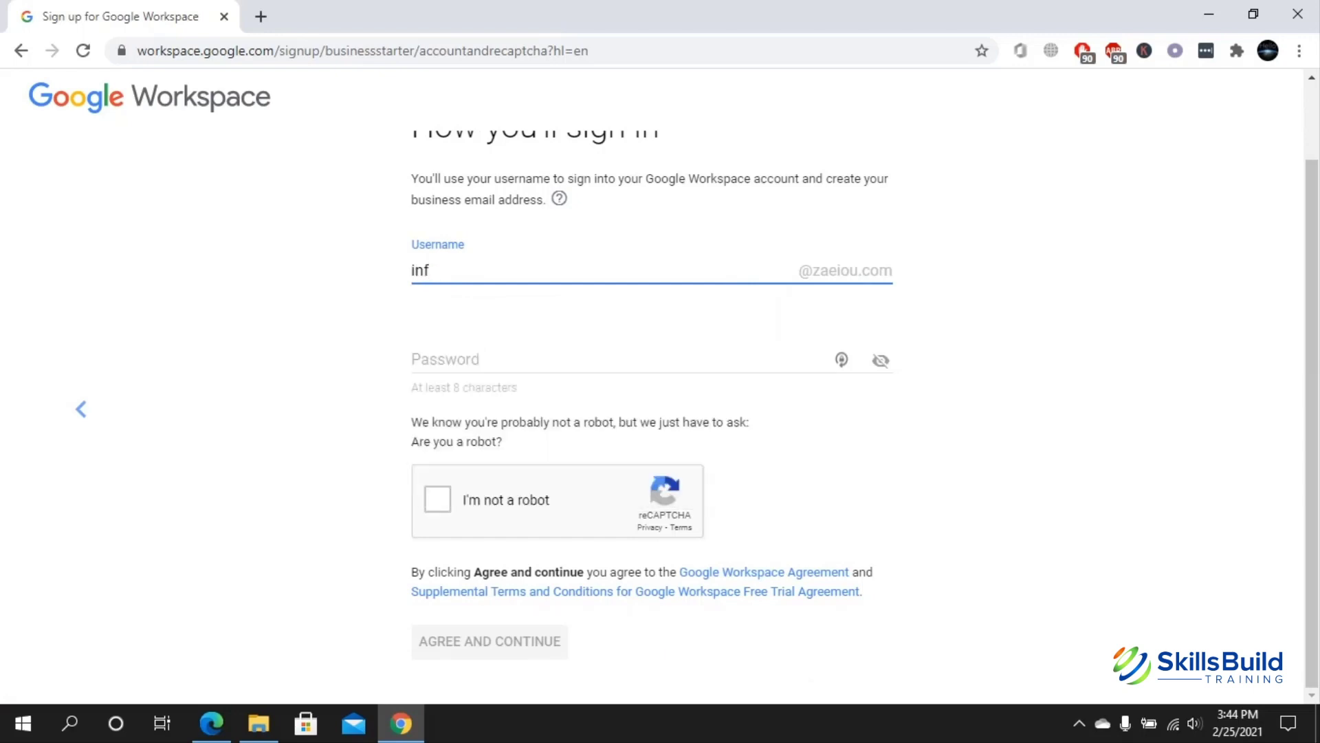
{"action": "key", "text": "BackSpace"}
{"action": "key", "text": "BackSpace"}
{"action": "key", "text": "BackSpace"}
{"action": "key", "text": "BackSpace"}
{"action": "key", "text": "BackSpace"}
{"action": "key", "text": "BackSpace"}
{"action": "key", "text": "BackSpace"}
{"action": "key", "text": "BackSpace"}
{"action": "key", "text": "BackSpace"}
{"action": "key", "text": "BackSpace"}
{"action": "key", "text": "BackSpace"}
{"action": "left_click", "coordinate": [440, 359]}
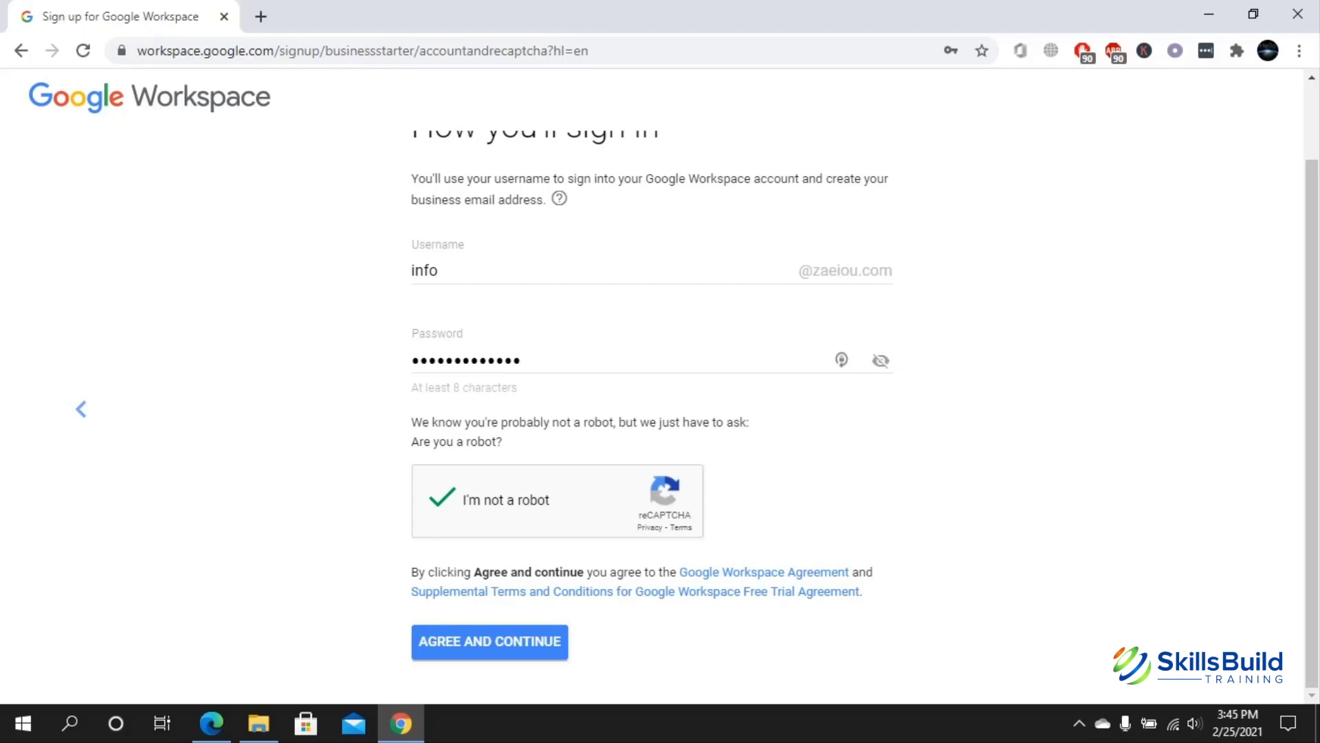
{"action": "left_click", "coordinate": [490, 641]}
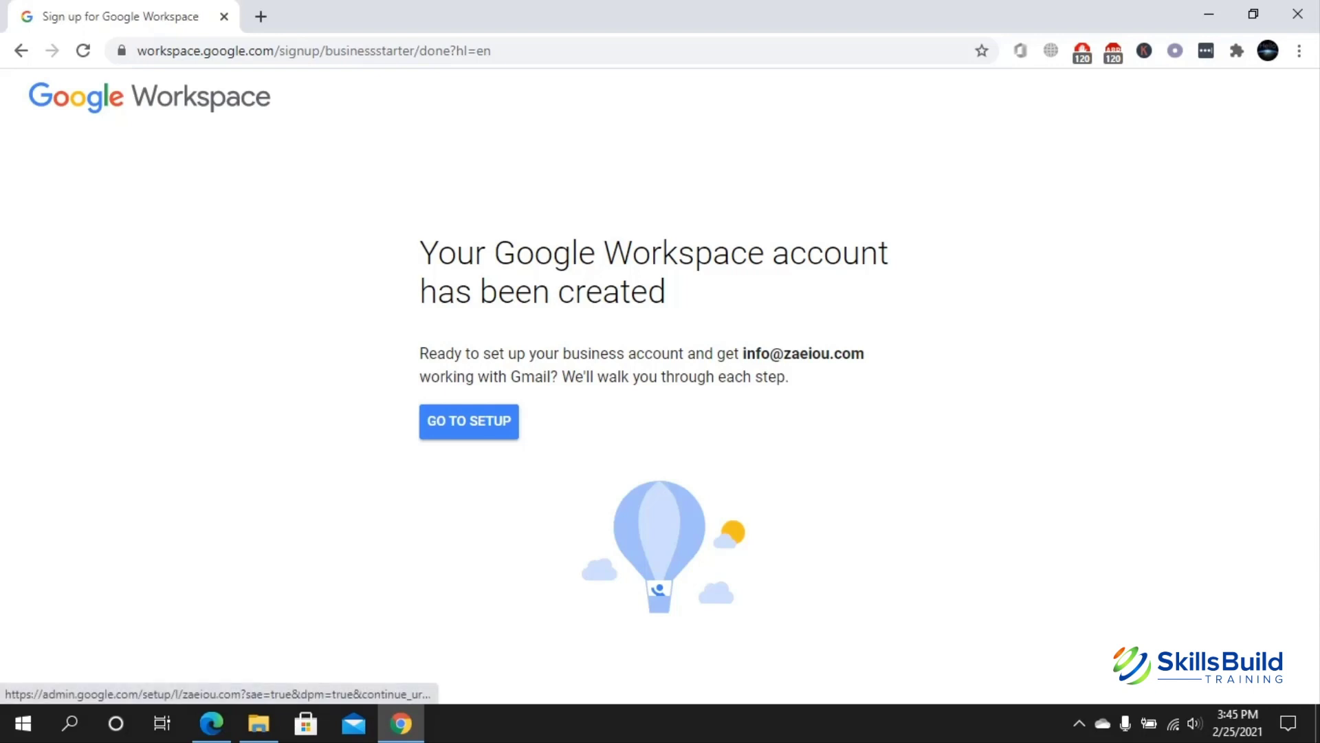
- Go to setup and dismiss the Admin console welcome dialog to reach the setup guide
{"action": "left_click", "coordinate": [469, 421]}
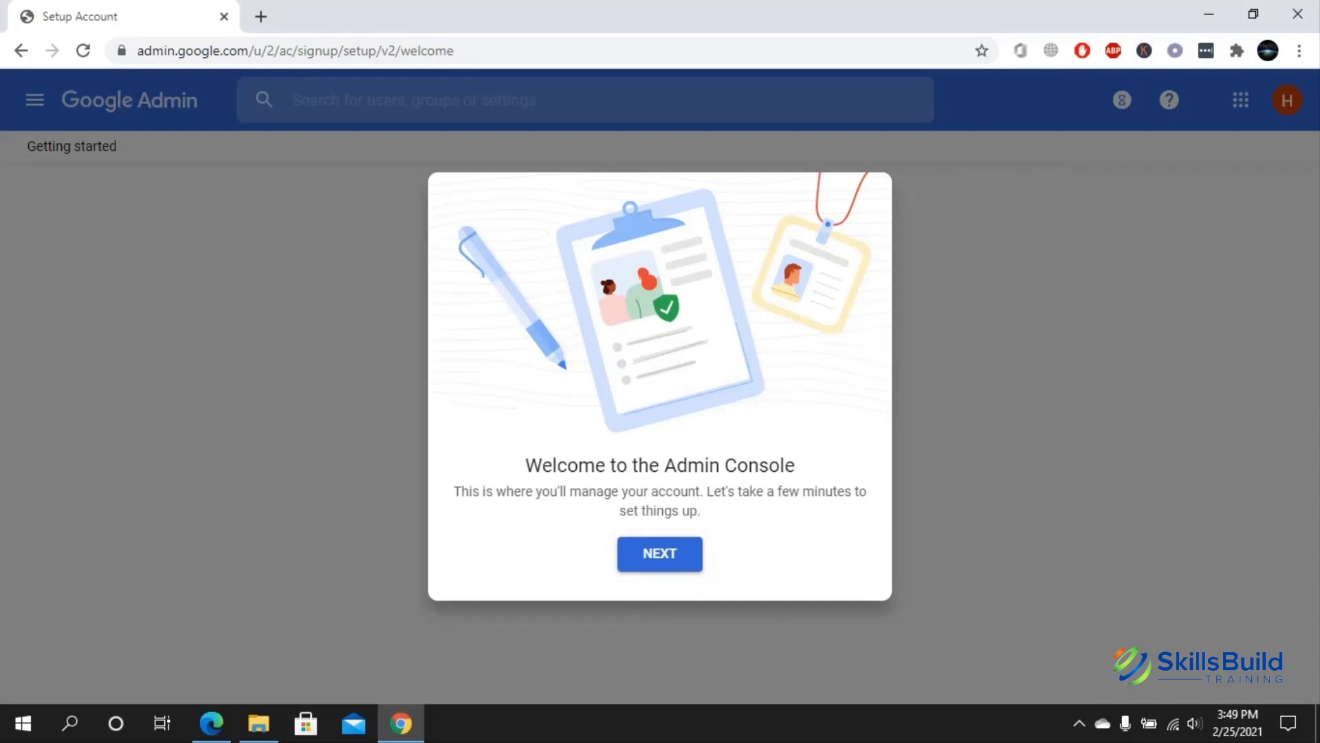
{"action": "key", "text": "Return"}
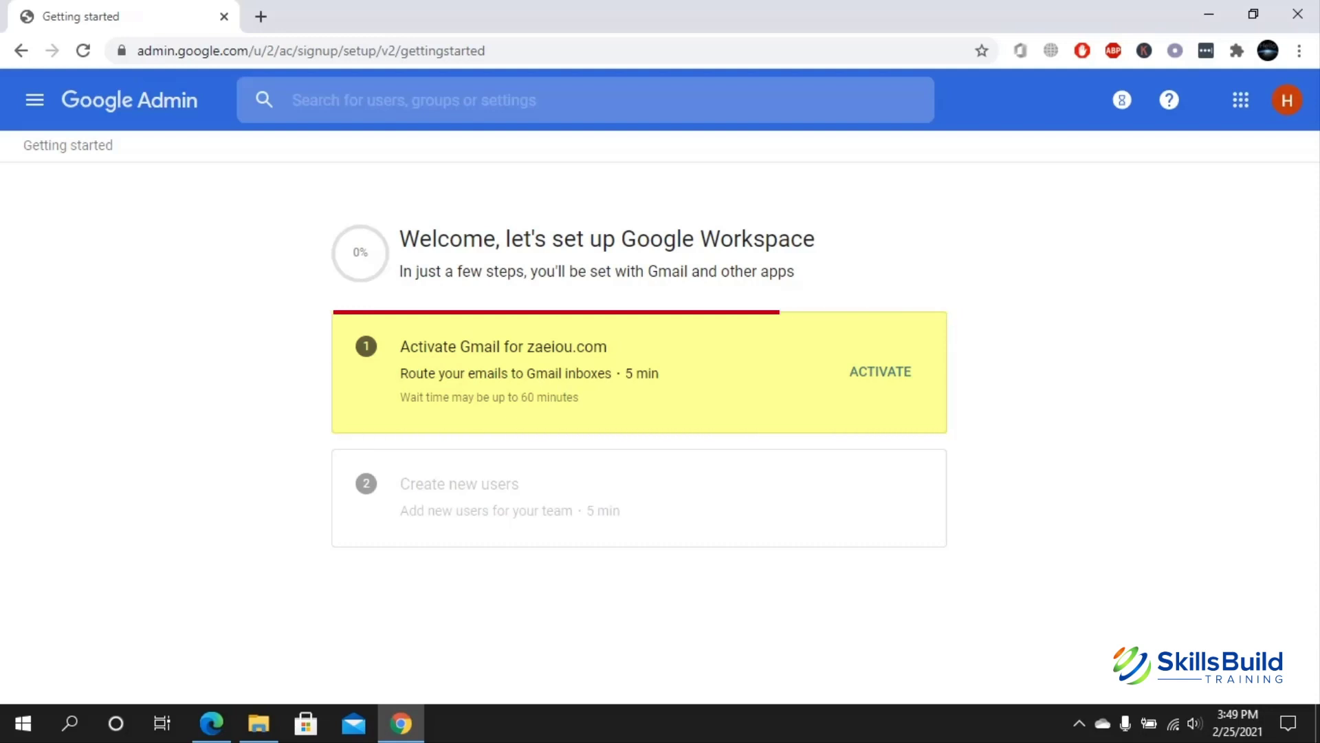
- Choose Activate next to 'Activate Gmail for zaeiou.com' in the setup guide
{"action": "left_click", "coordinate": [881, 371]}
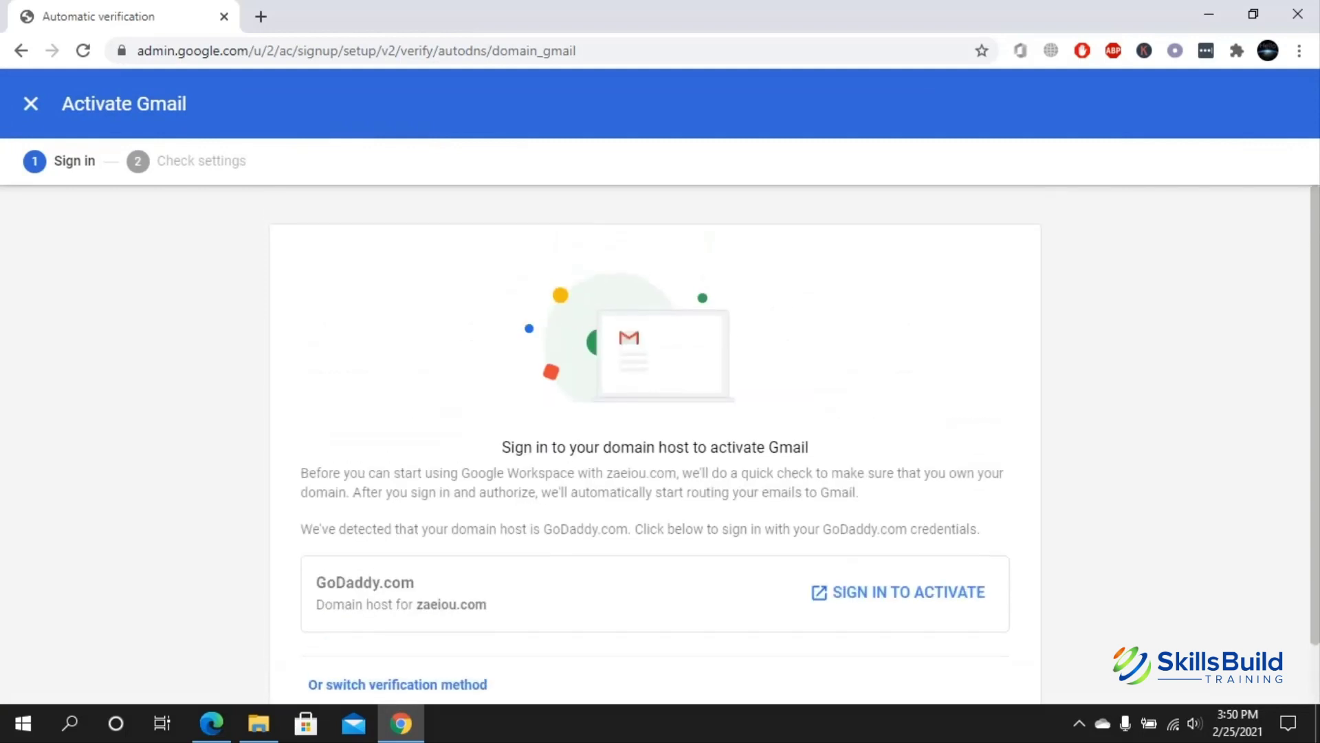
- Scroll down to the GoDaddy.com sign-in box offered for zaeiou.com
{"action": "scroll", "coordinate": [894, 525], "scroll_direction": "down", "scroll_amount": 1}
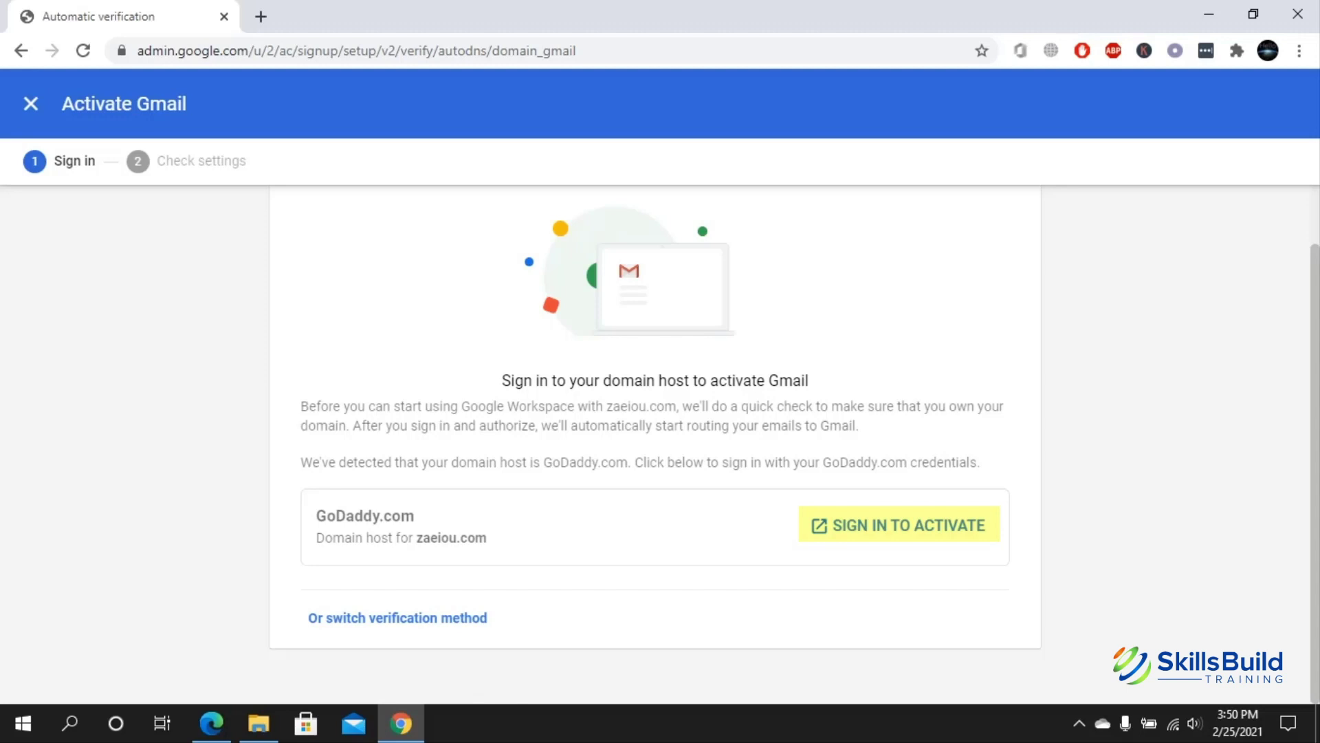
- Sign in to GoDaddy so Google can verify zaeiou.com and update its DNS
{"action": "left_click", "coordinate": [898, 525]}
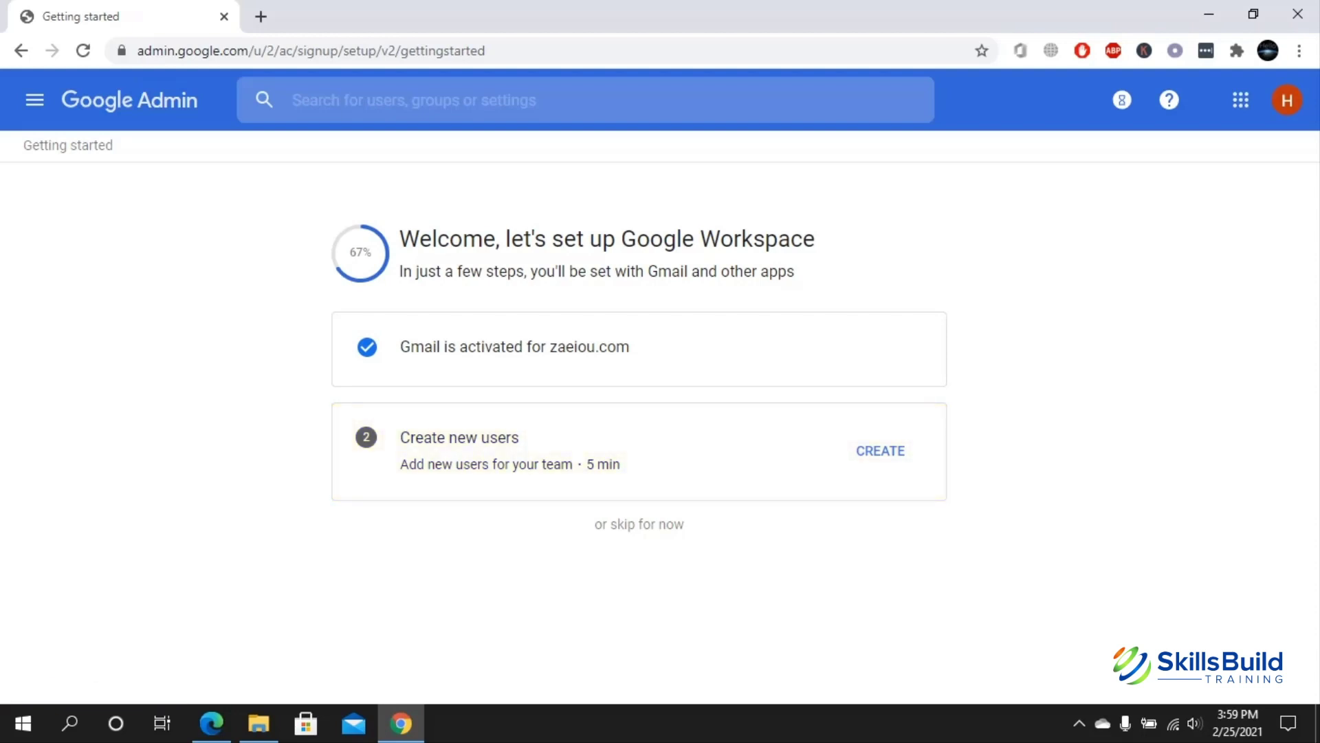
- Continue from the Create new users overview to the Add users step
{"action": "left_click", "coordinate": [880, 450]}
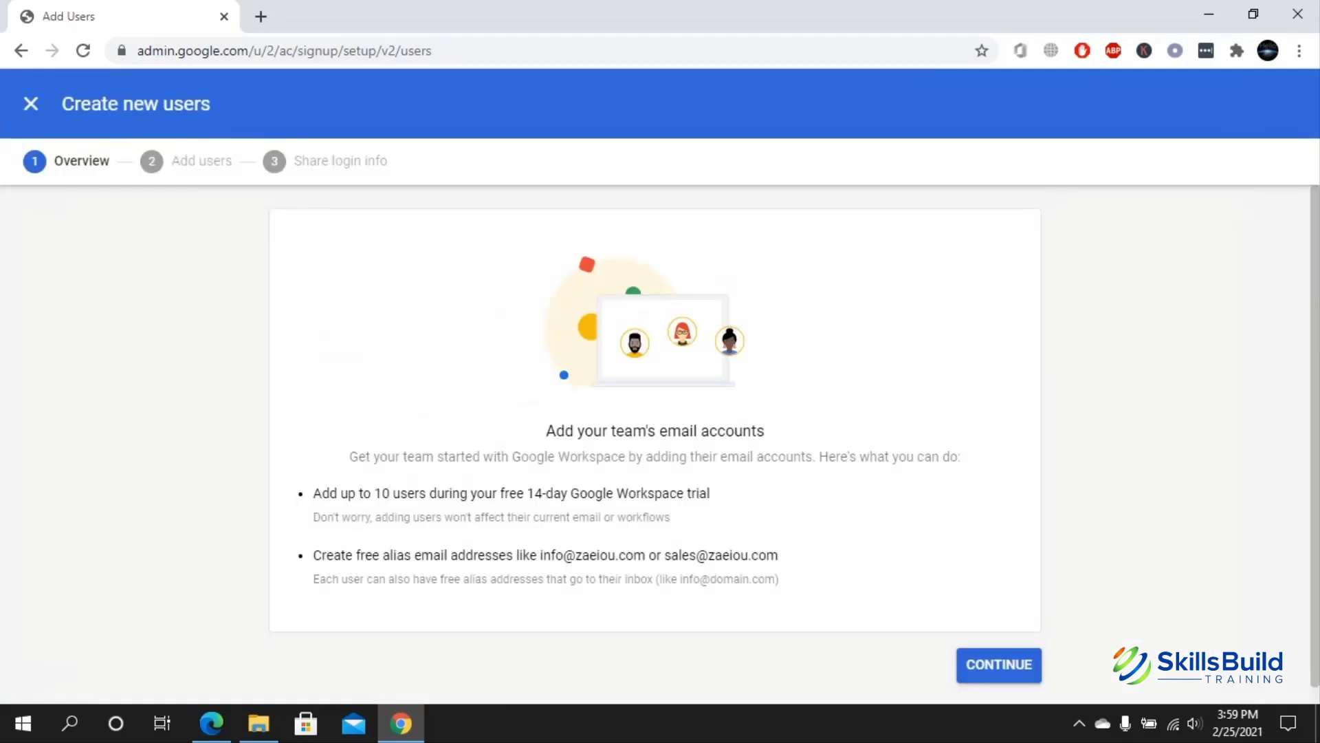
{"action": "scroll", "coordinate": [657, 440], "scroll_direction": "down", "scroll_amount": 1}
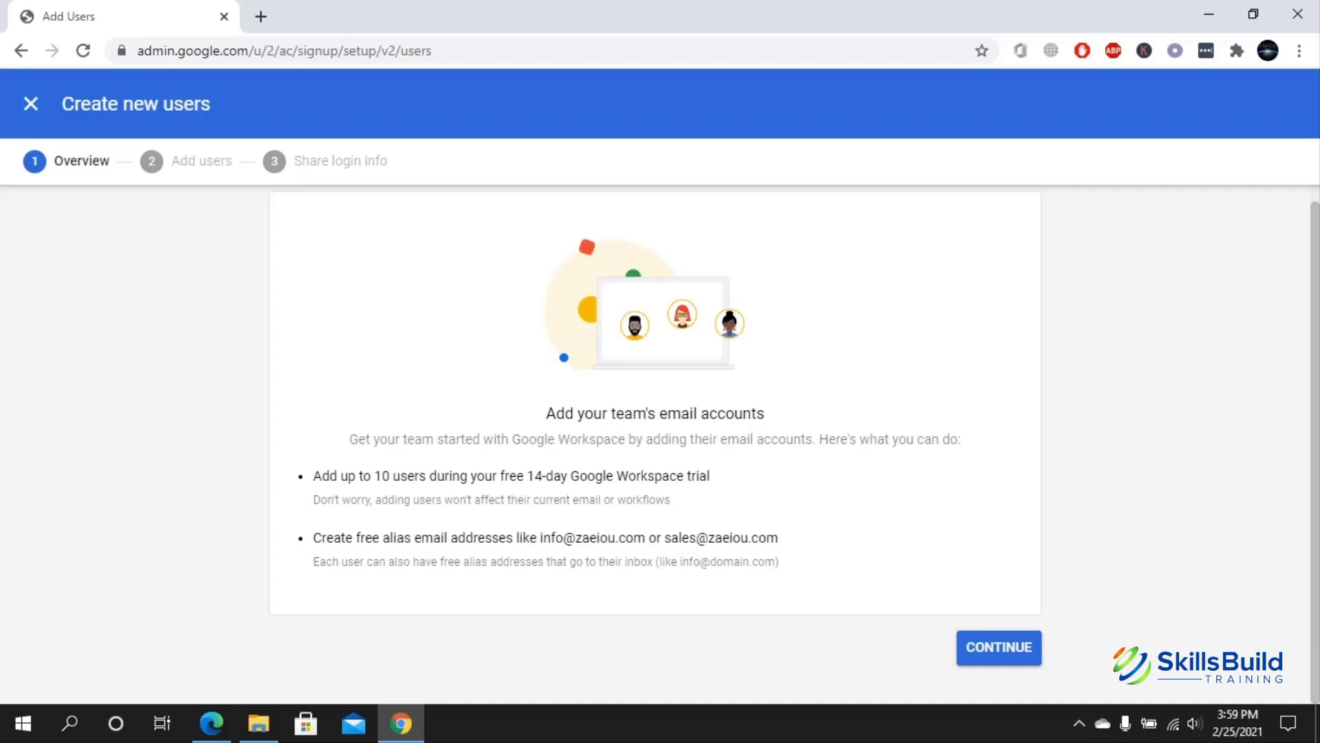
{"action": "left_click", "coordinate": [999, 648]}
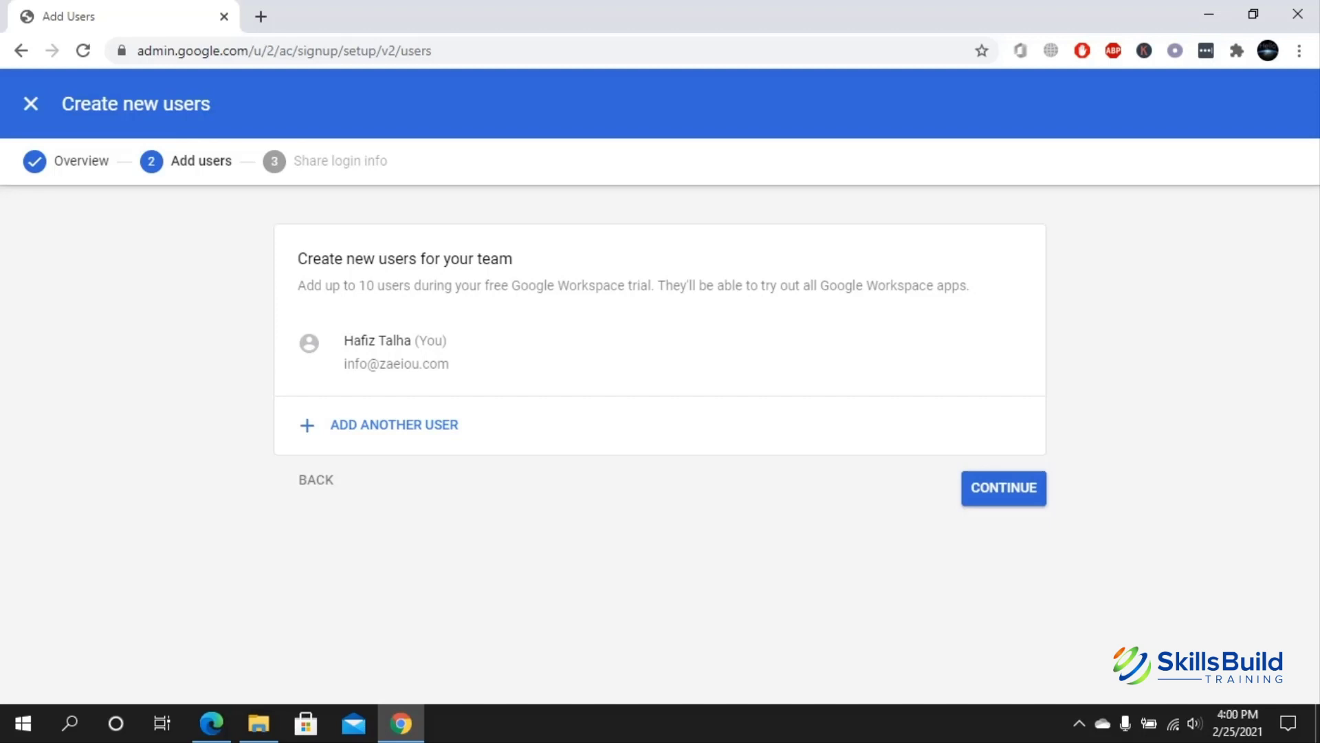
- Open a new-user form, step through its name, username and alias fields, then cancel it
{"action": "left_click", "coordinate": [394, 425]}
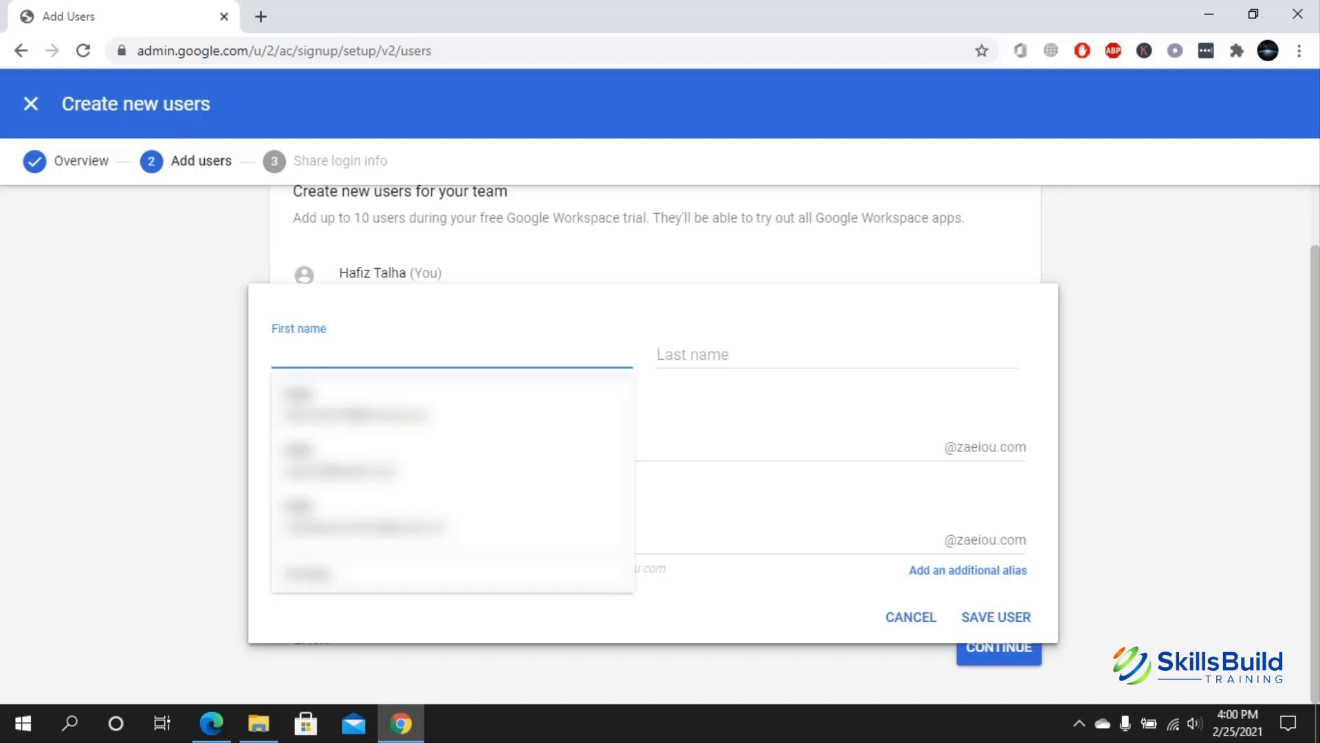
{"action": "left_click", "coordinate": [837, 355]}
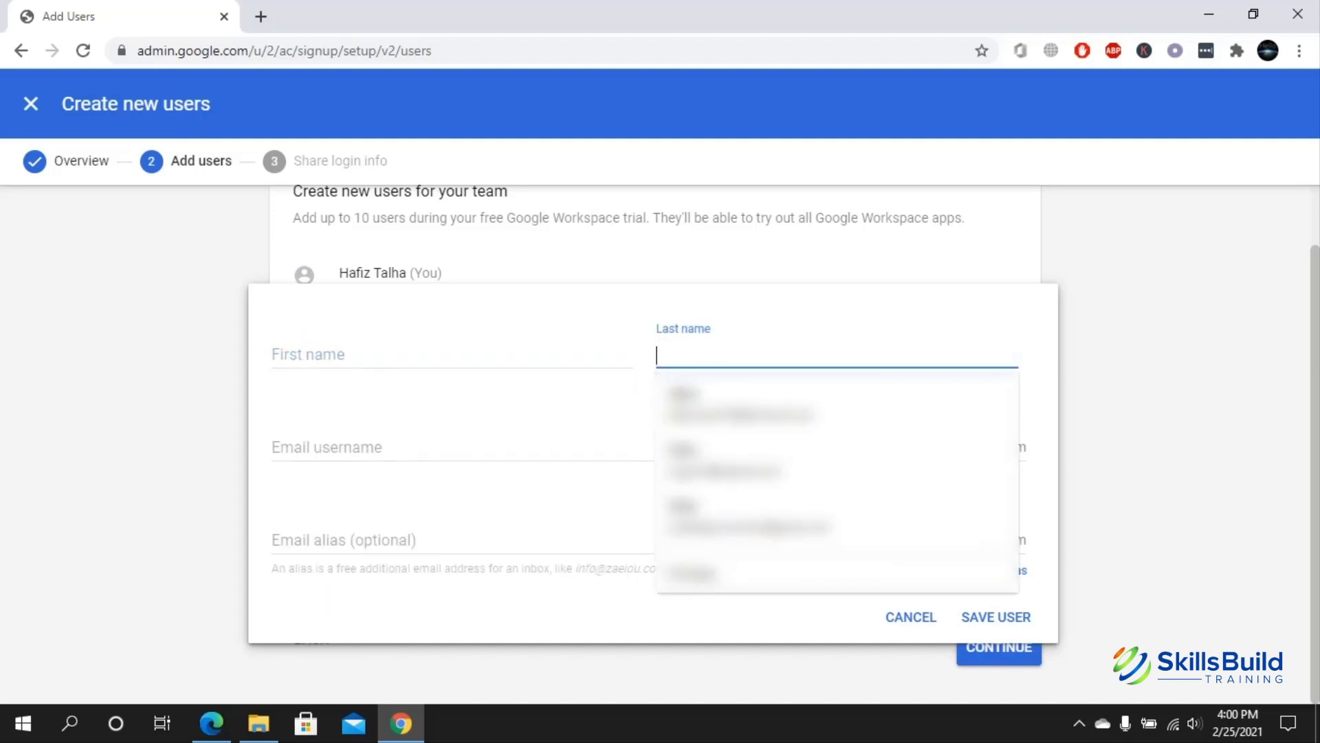
{"action": "left_click", "coordinate": [481, 447]}
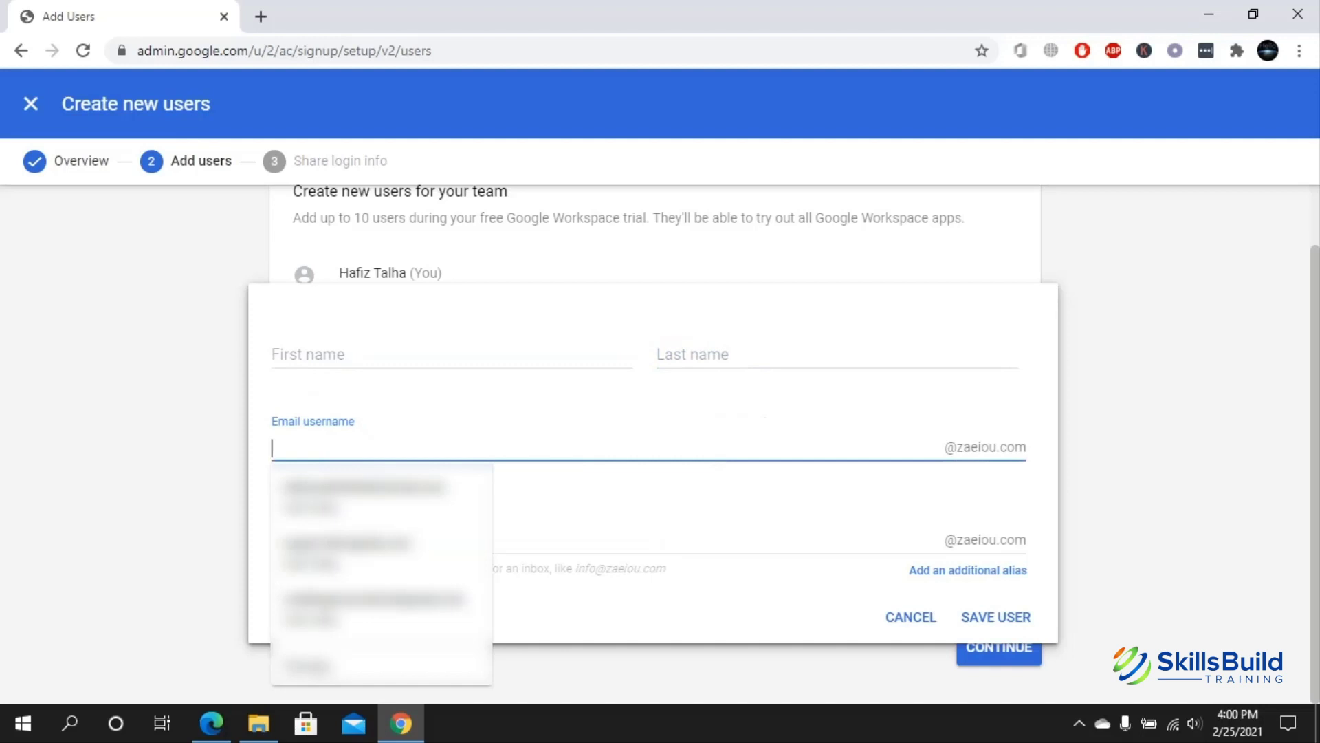
{"action": "left_click", "coordinate": [272, 541]}
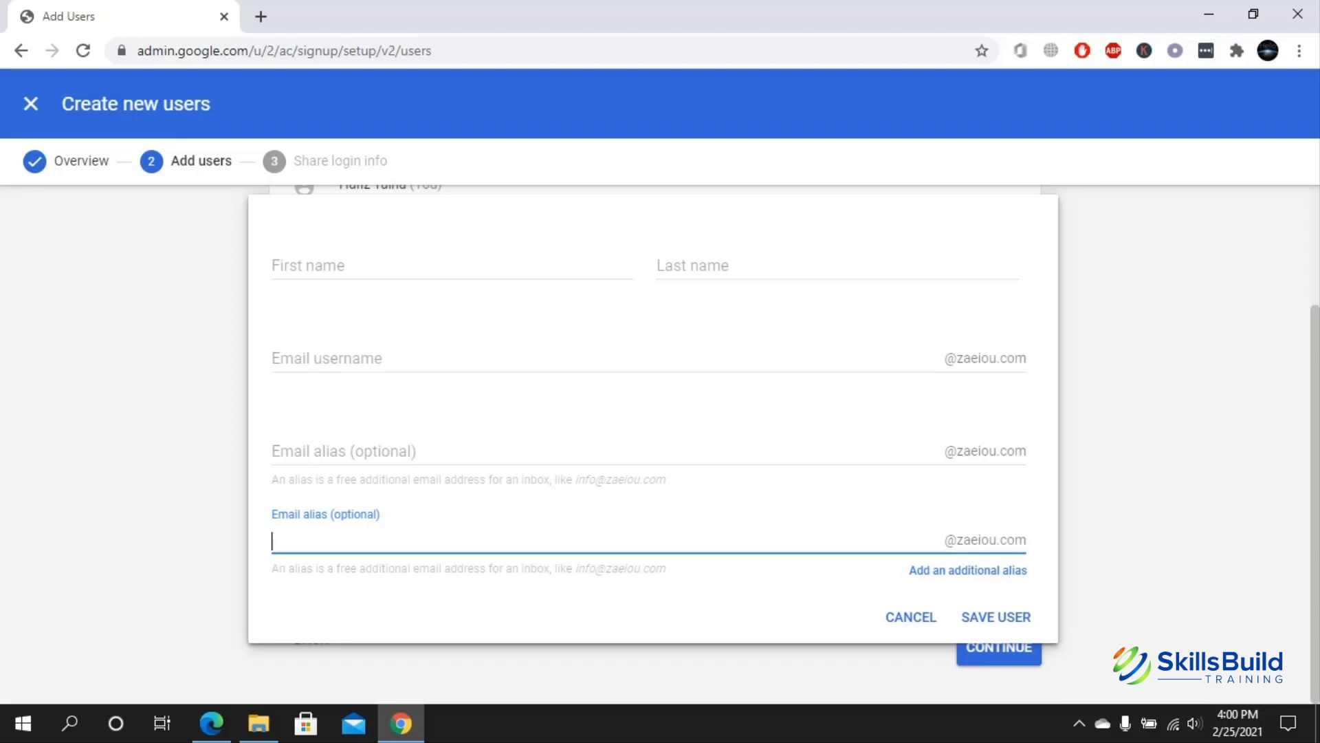
{"action": "left_click", "coordinate": [911, 617]}
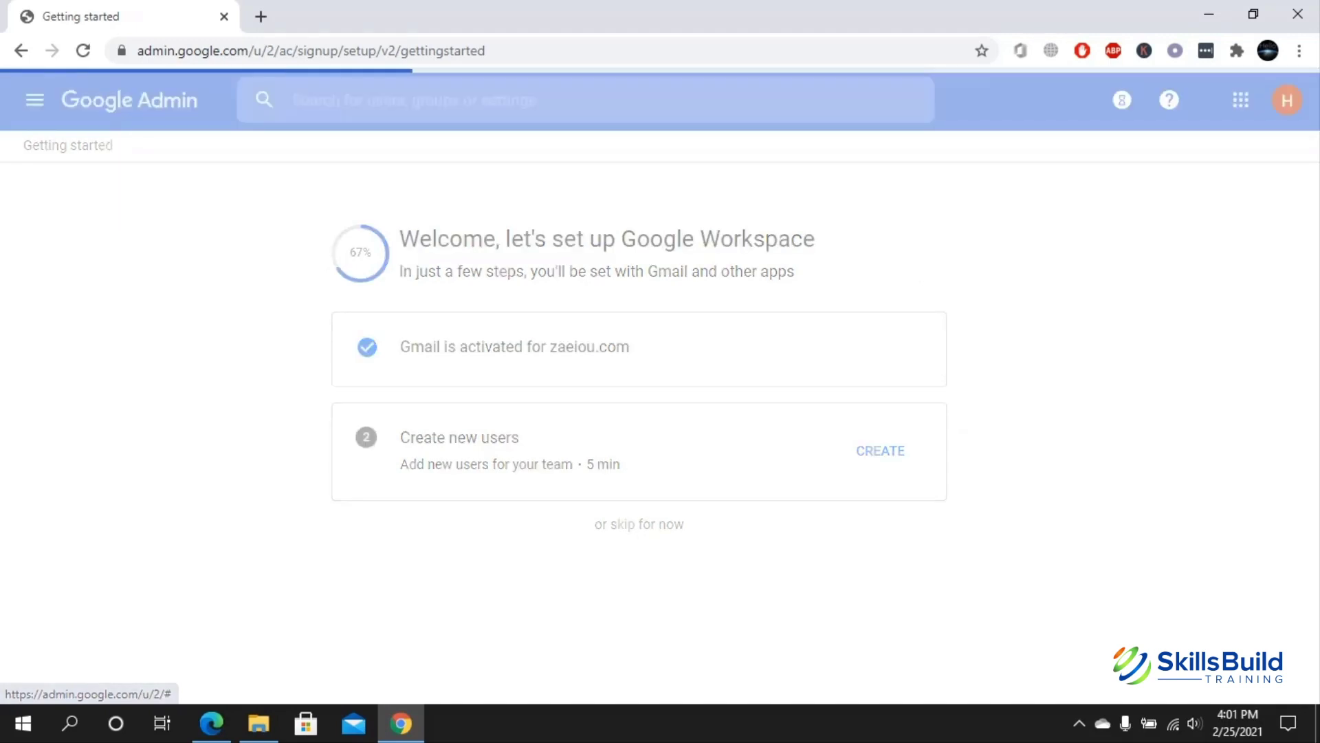
- Highlight the Verified zaeiou.com and Gmail is activated checklist lines
{"action": "scroll", "coordinate": [655, 413], "scroll_direction": "up", "scroll_amount": 2}
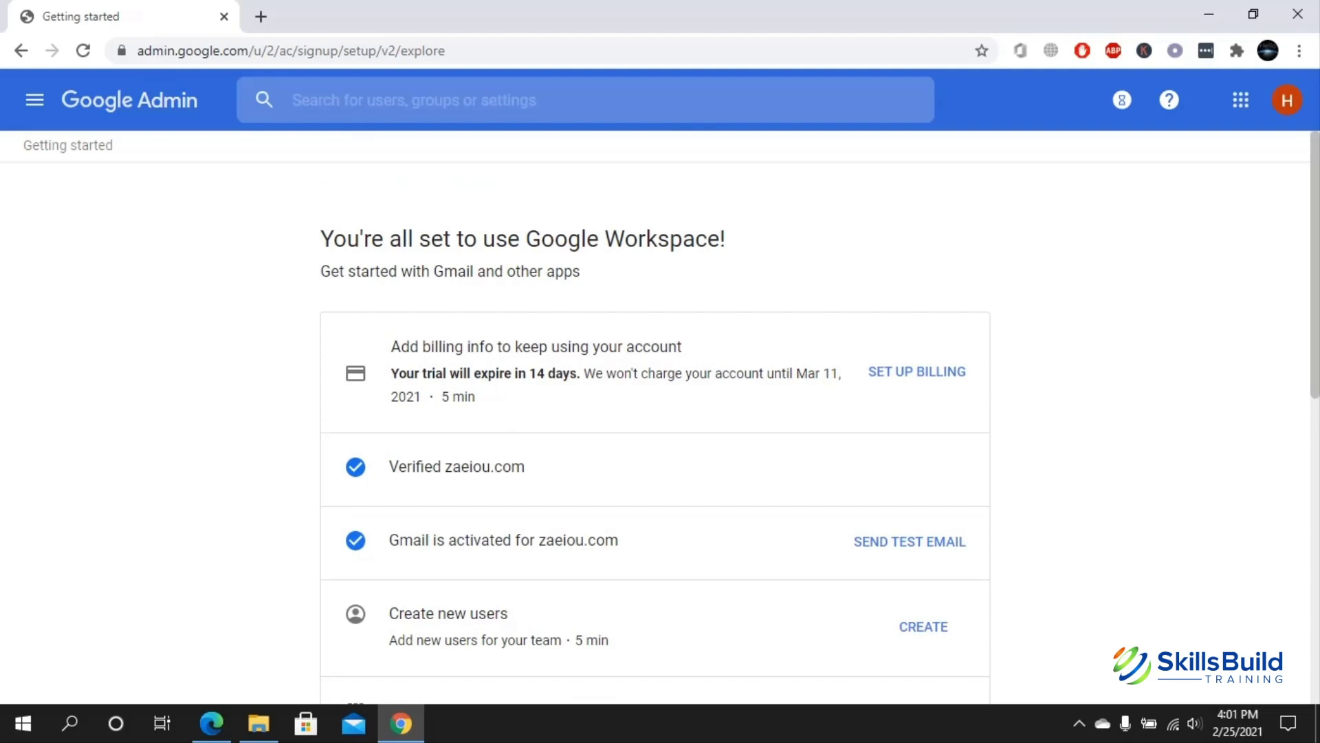
{"action": "scroll", "coordinate": [655, 413], "scroll_direction": "down", "scroll_amount": 3}
{"action": "left_click_drag", "start_coordinate": [525, 273], "coordinate": [389, 273]}
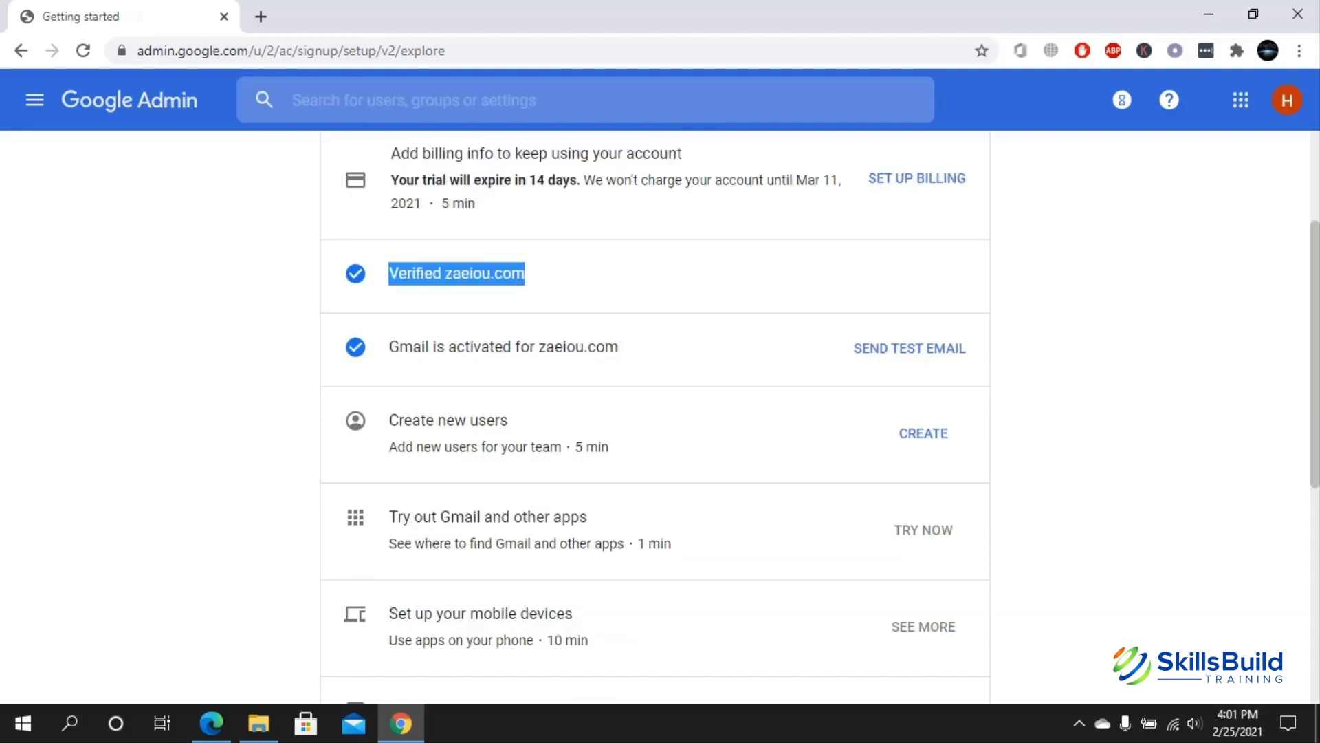
{"action": "left_click_drag", "start_coordinate": [619, 347], "coordinate": [389, 347]}
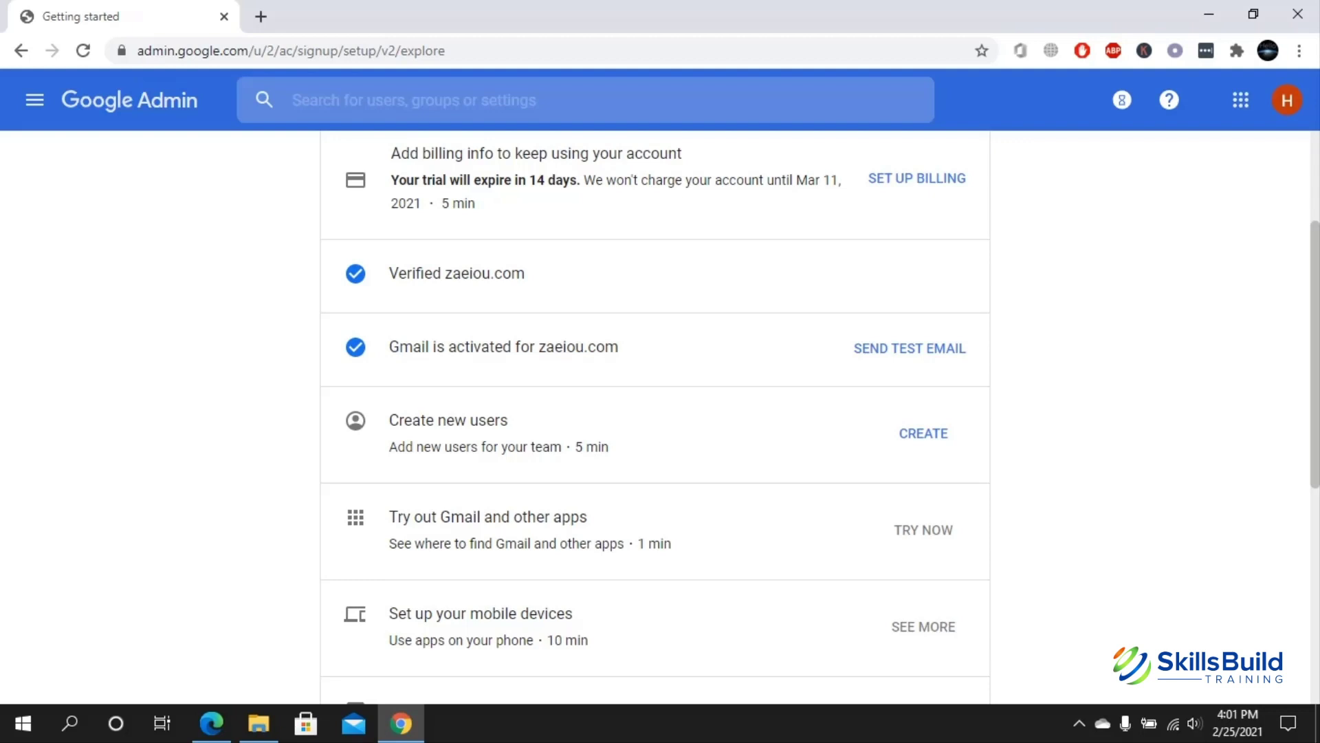
- Highlight the pending Create new users item and scroll through the rest of the checklist
{"action": "scroll", "coordinate": [654, 418], "scroll_direction": "down", "scroll_amount": 1}
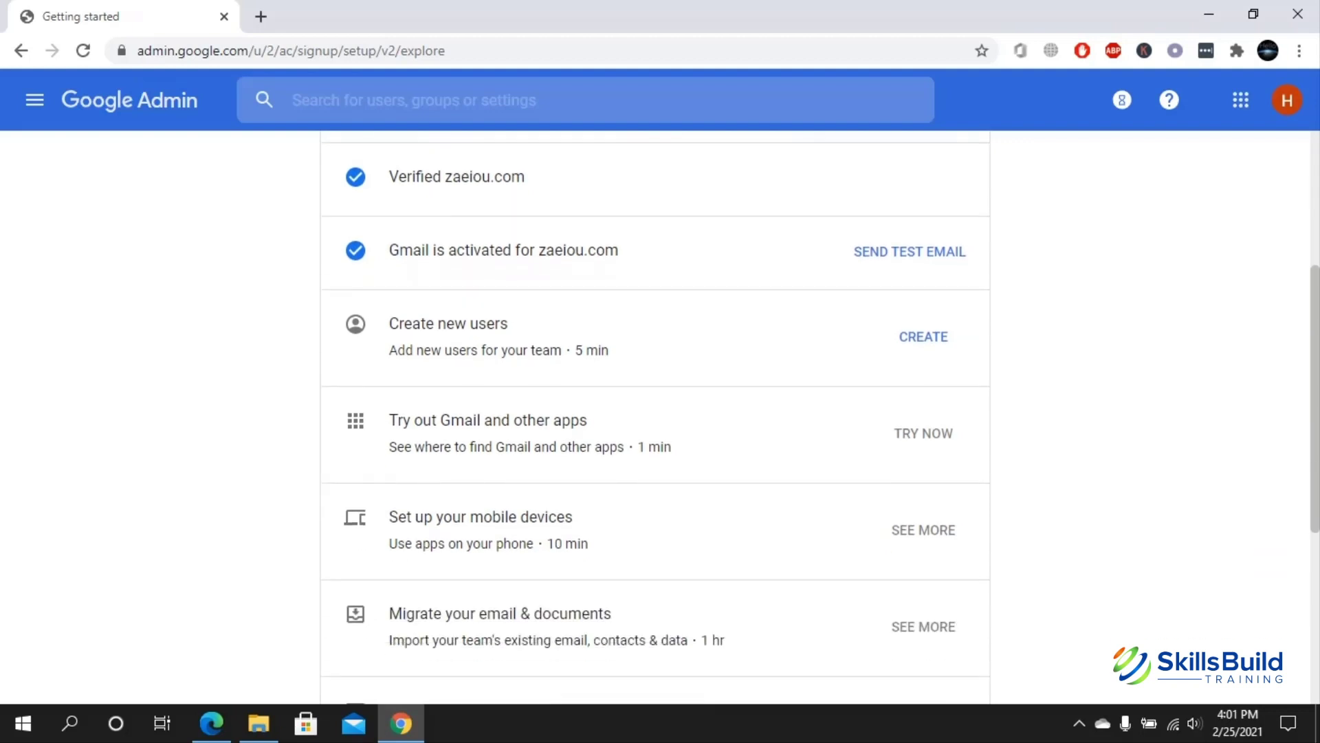
{"action": "left_click_drag", "start_coordinate": [530, 350], "coordinate": [389, 323]}
{"action": "scroll", "coordinate": [655, 418], "scroll_direction": "down", "scroll_amount": 1}
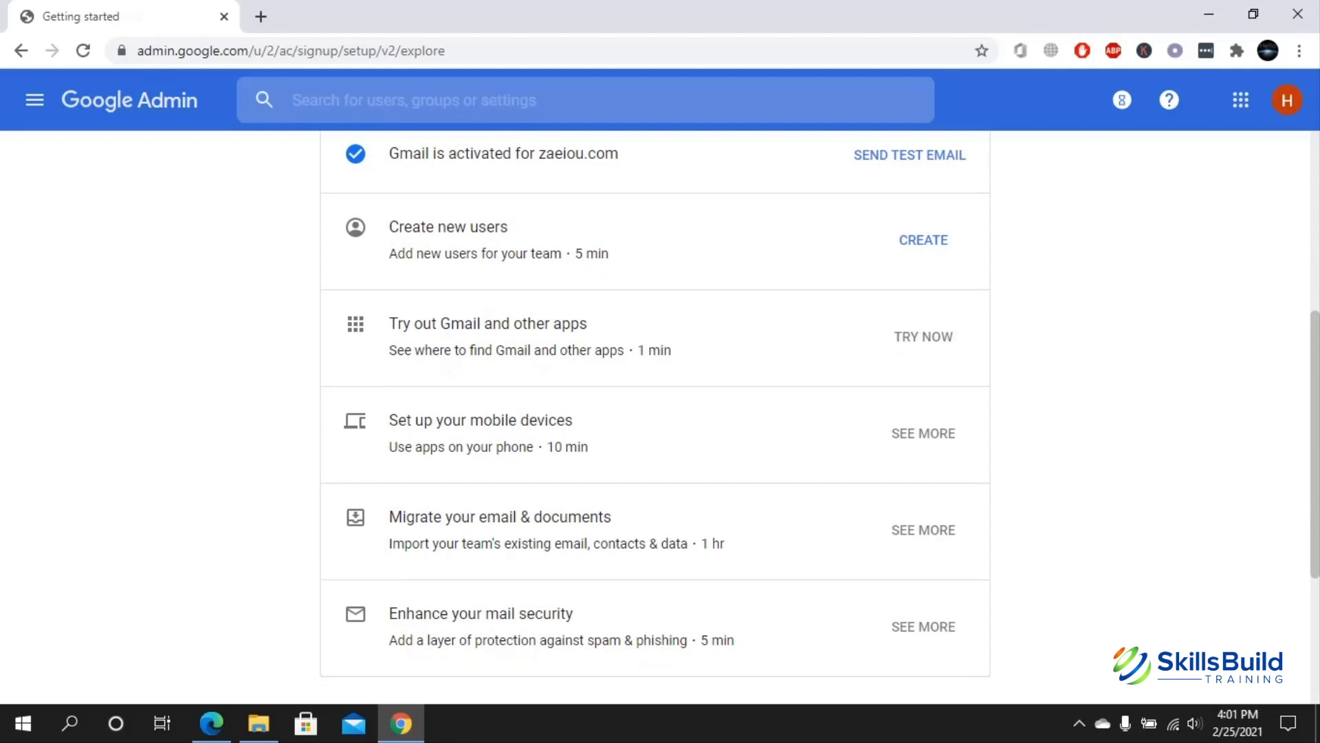
{"action": "scroll", "coordinate": [655, 419], "scroll_direction": "down", "scroll_amount": 1}
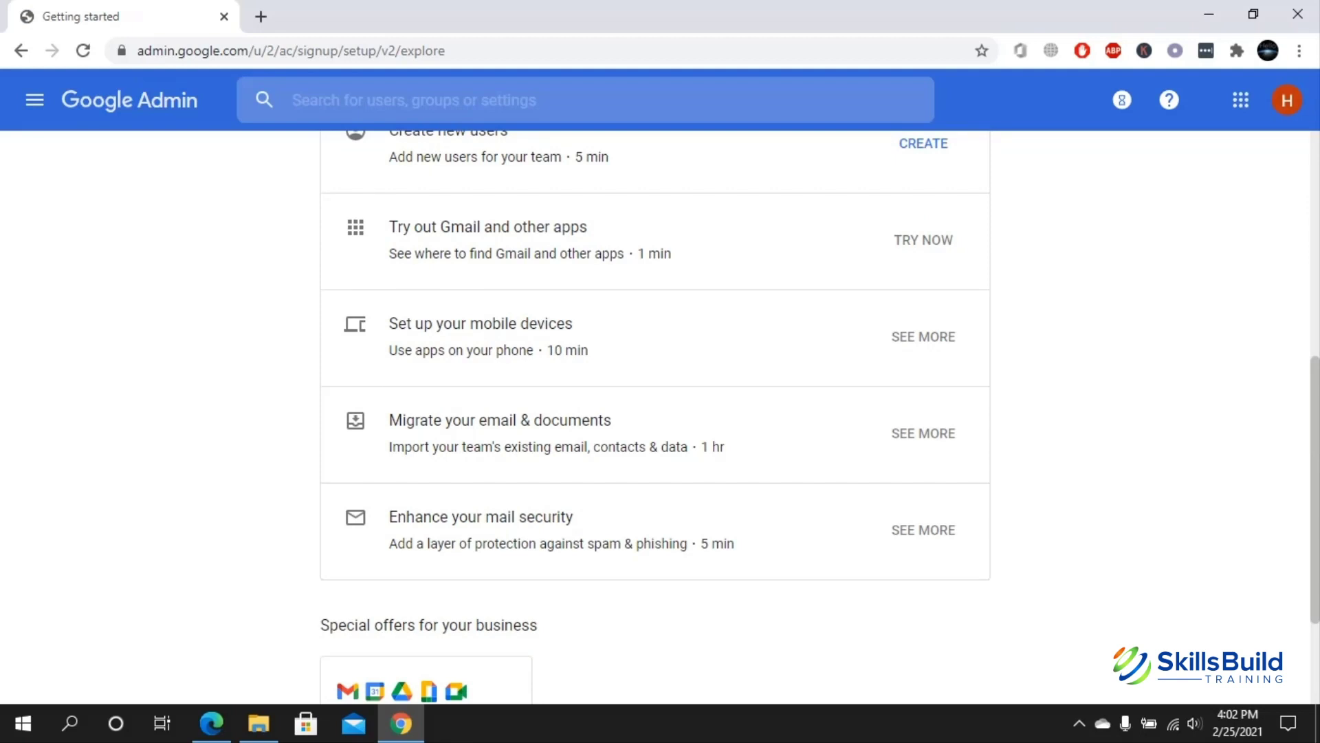
{"action": "scroll", "coordinate": [654, 418], "scroll_direction": "down", "scroll_amount": 1}
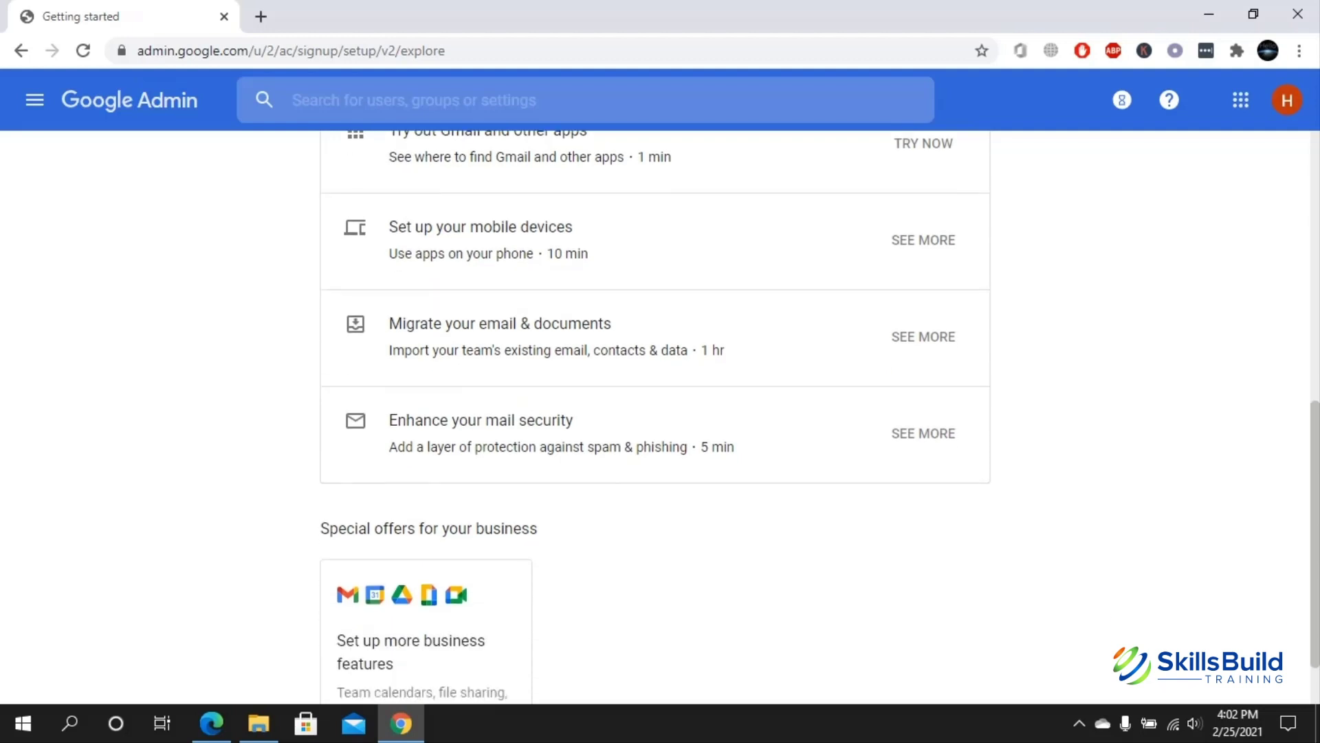
{"action": "scroll", "coordinate": [655, 418], "scroll_direction": "down", "scroll_amount": 1}
{"action": "scroll", "coordinate": [655, 418], "scroll_direction": "up", "scroll_amount": 3}
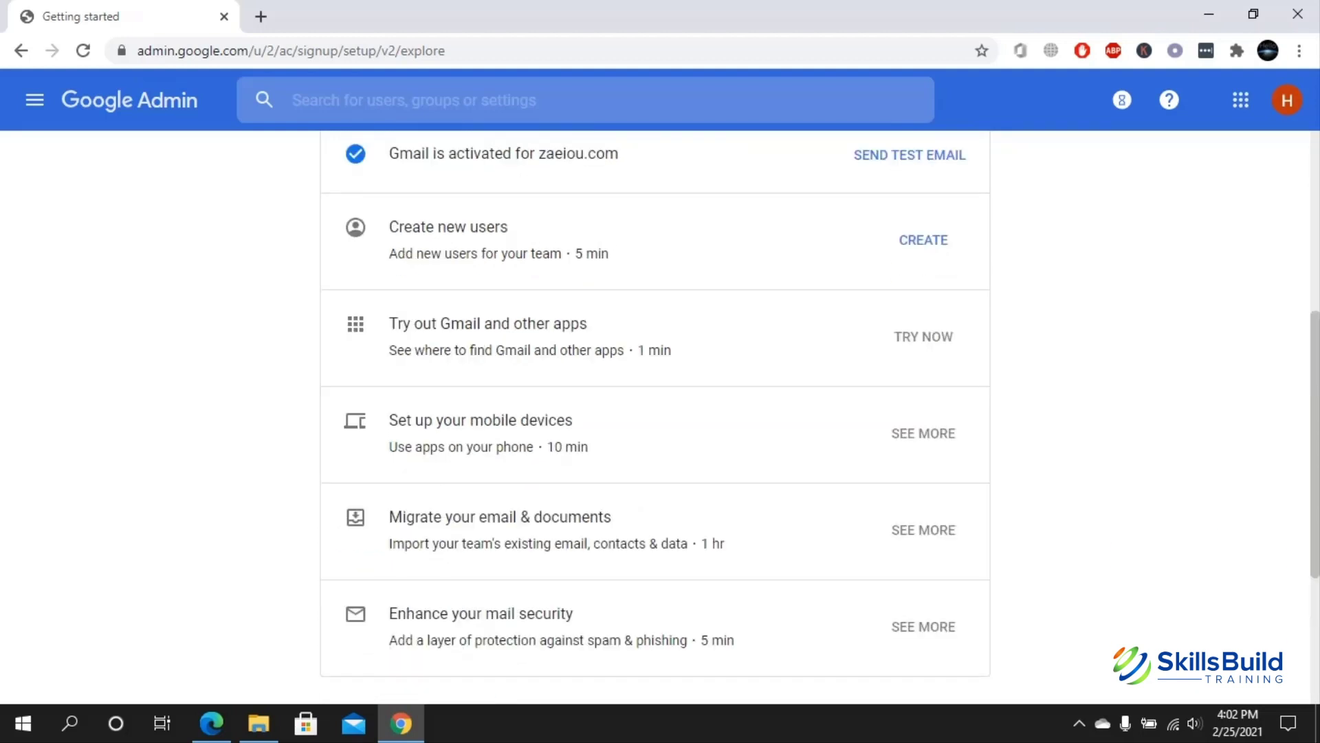
{"action": "scroll", "coordinate": [654, 418], "scroll_direction": "up", "scroll_amount": 2}
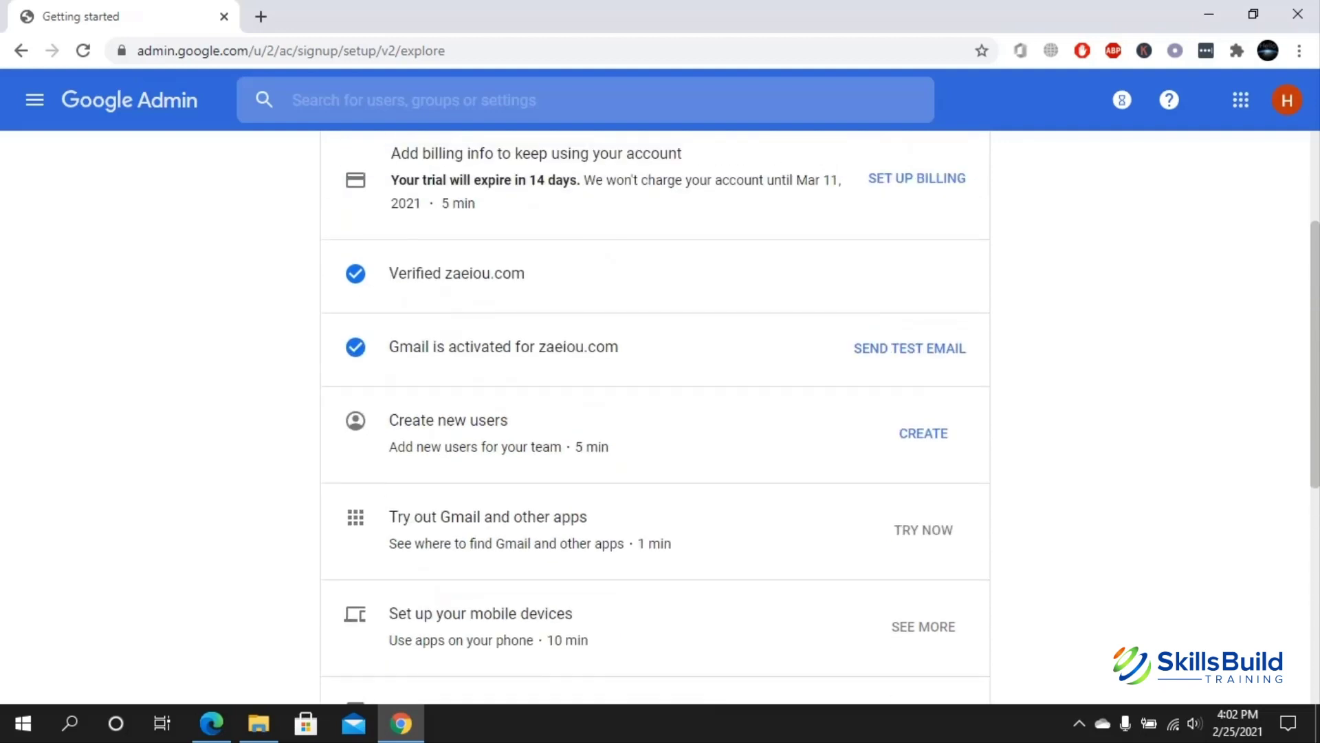
- Send the test email 'Hi, welcome to Google Workspace!' to the domain's own mailbox
{"action": "left_click", "coordinate": [910, 348]}
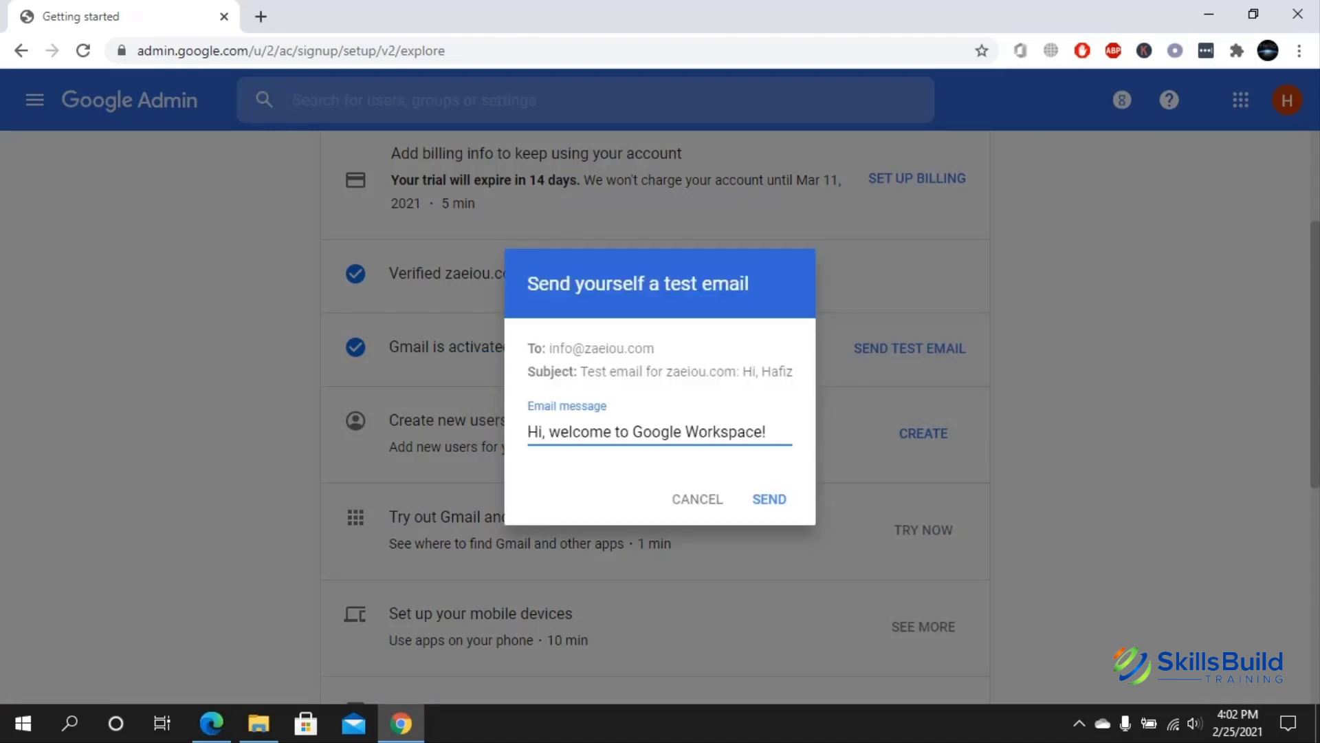
{"action": "left_click_drag", "start_coordinate": [655, 348], "coordinate": [551, 348]}
{"action": "left_click", "coordinate": [551, 348]}
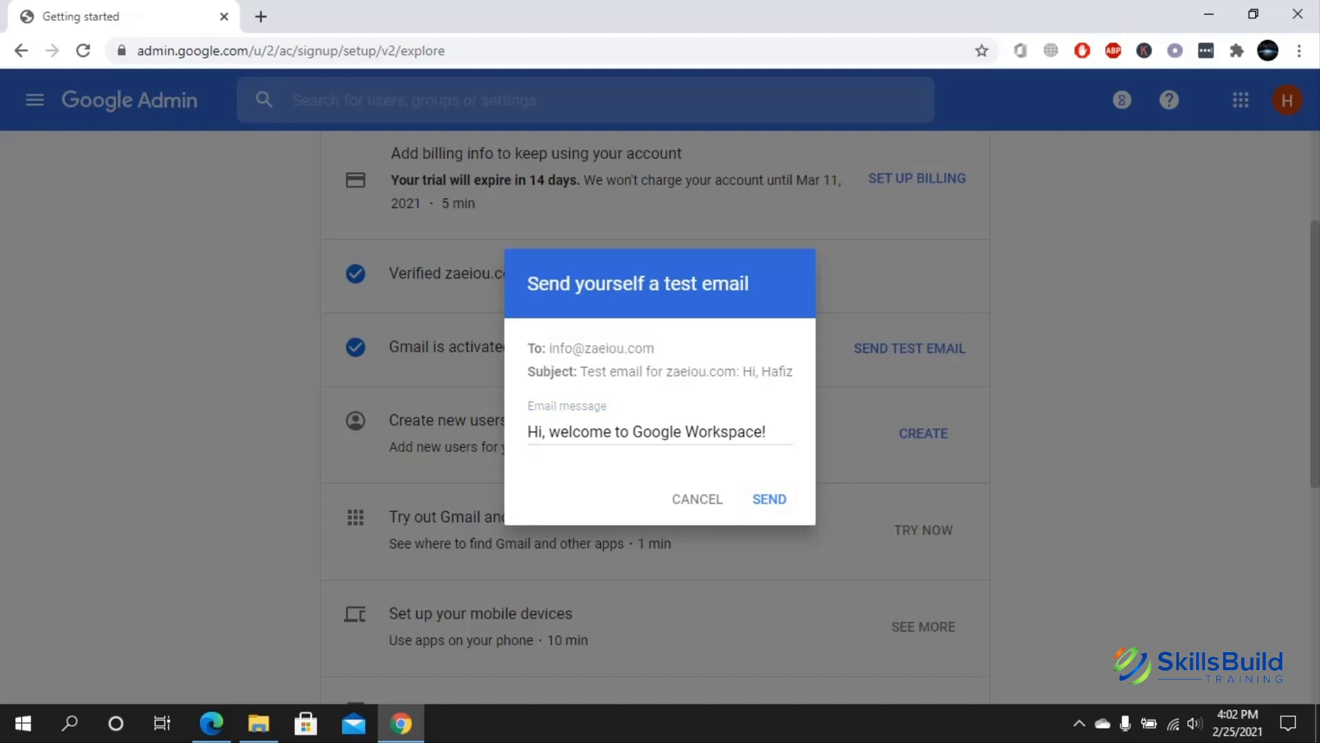
{"action": "left_click", "coordinate": [769, 499]}
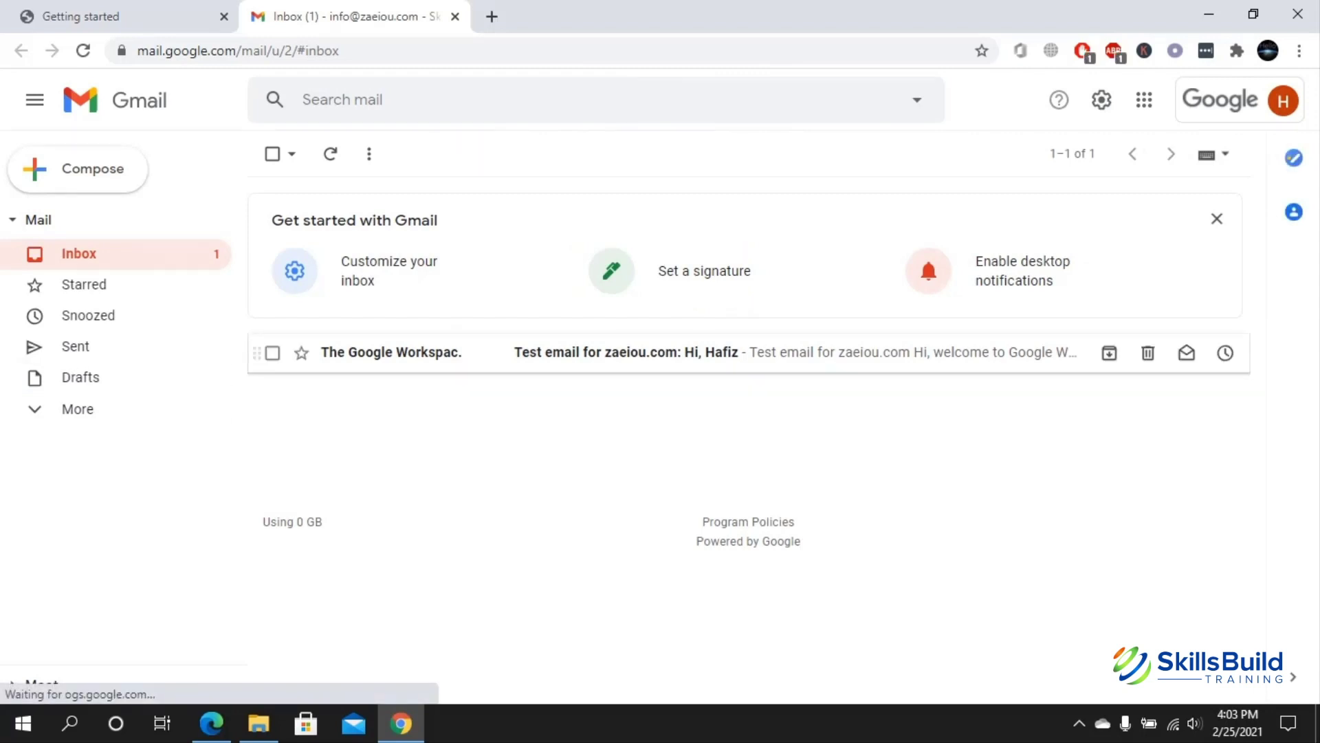
- Open and read the 'Test email for zaeiou.com' message in the Gmail inbox
{"action": "left_click", "coordinate": [688, 352]}
{"action": "scroll", "coordinate": [738, 297], "scroll_direction": "down", "scroll_amount": 3}
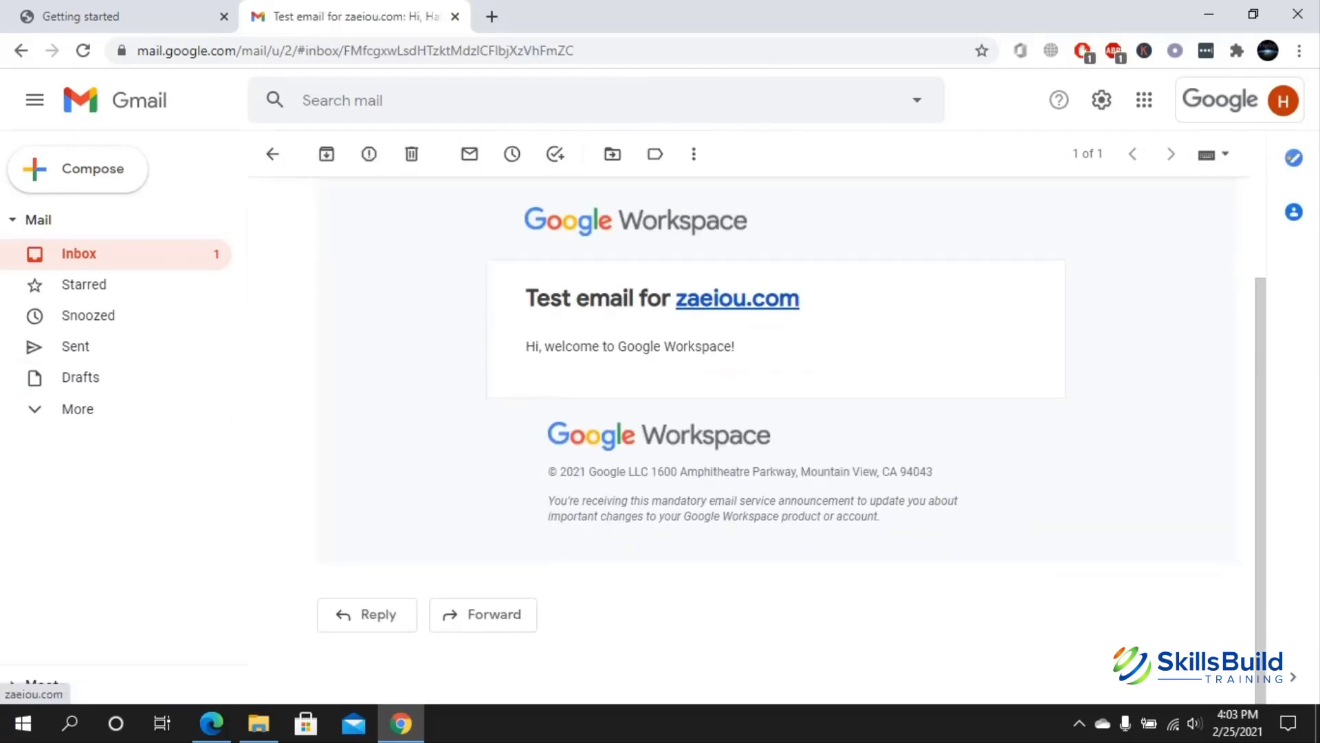